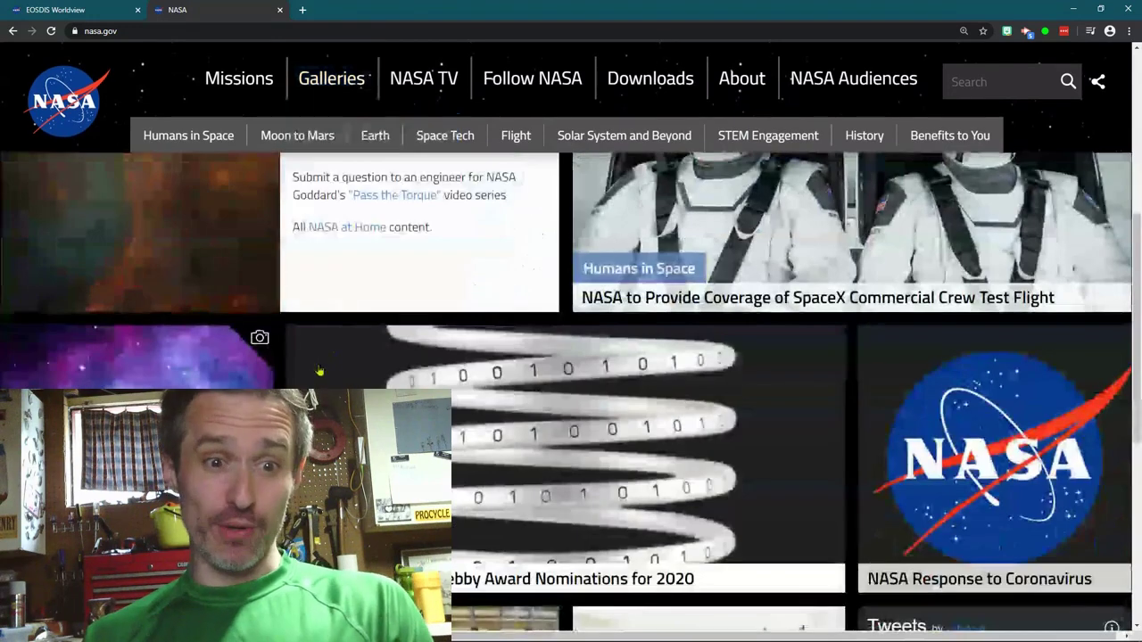
Switch to the EOSDIS Worldview page, view it full screen, and open the Earth at Night story.
scroll(313, 381, up, 3)
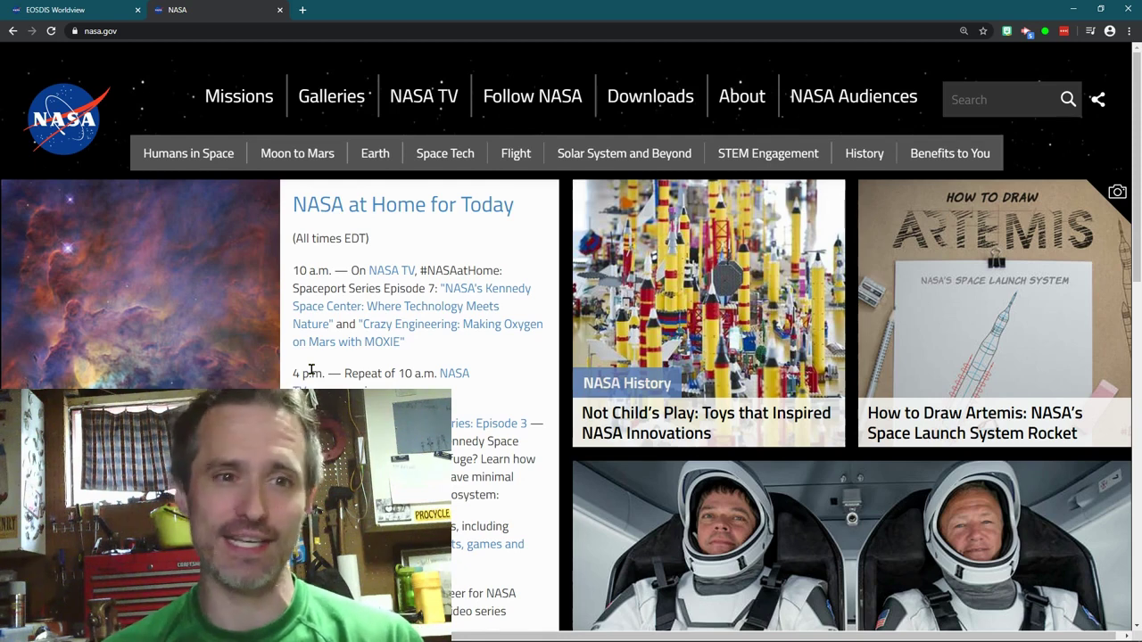
click(81, 10)
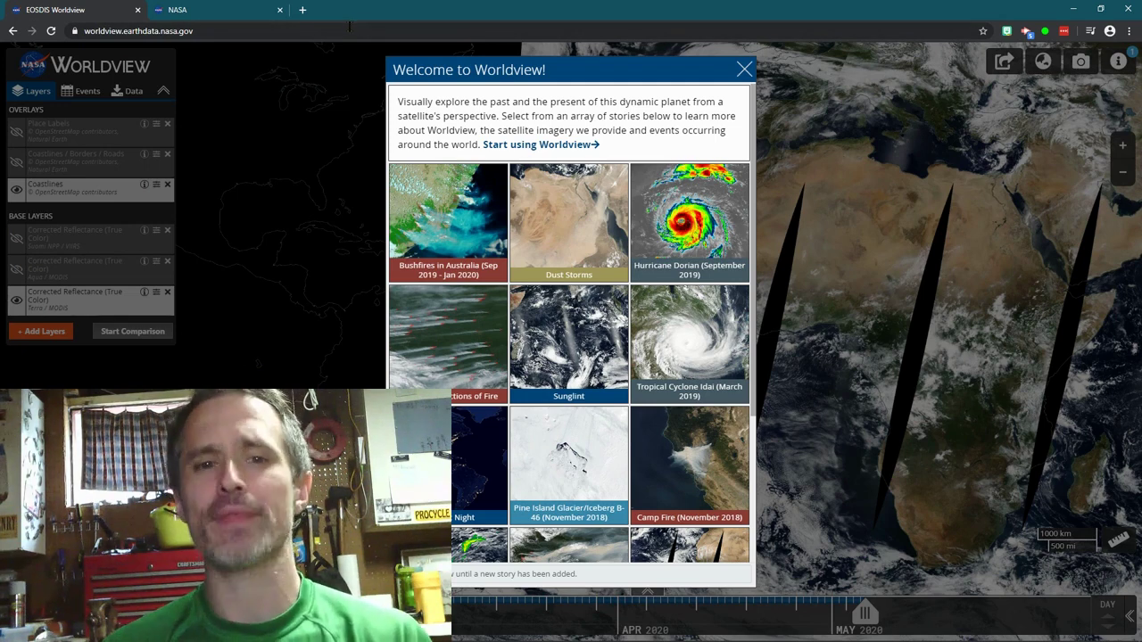
key(F11)
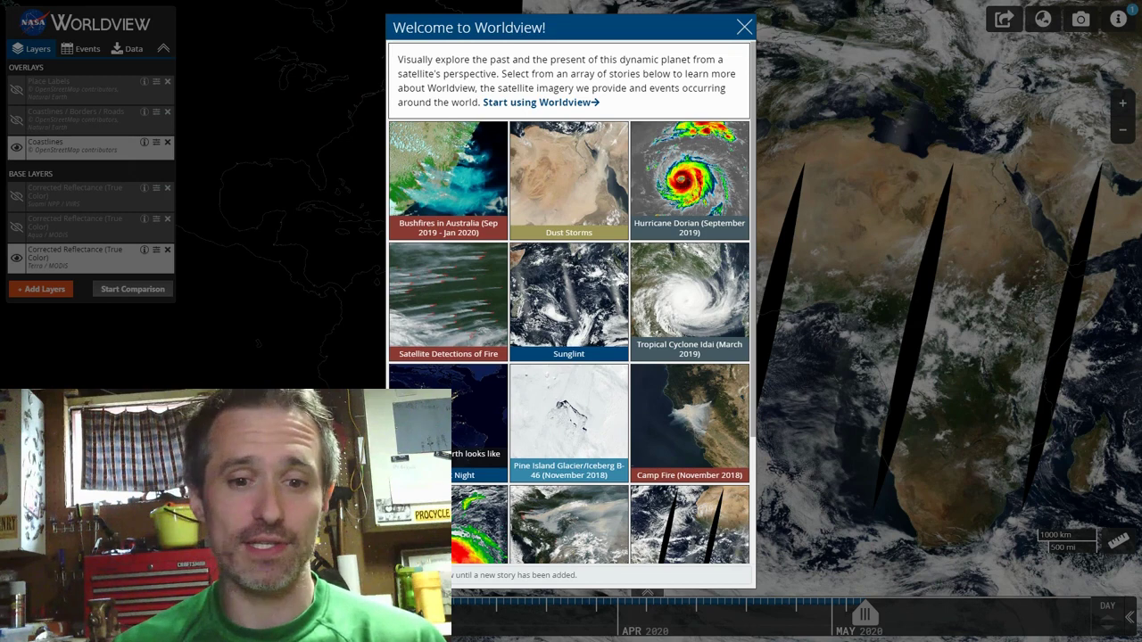
click(453, 429)
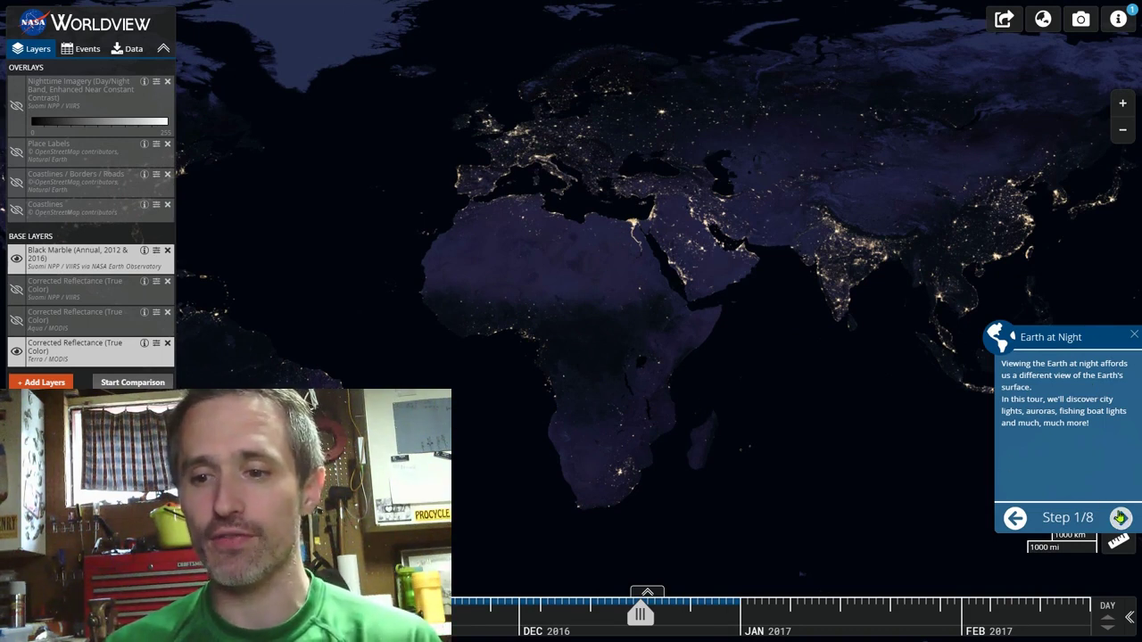
Advance the Earth at Night tour to step 5, covering the lights west of Chicago.
click(1121, 518)
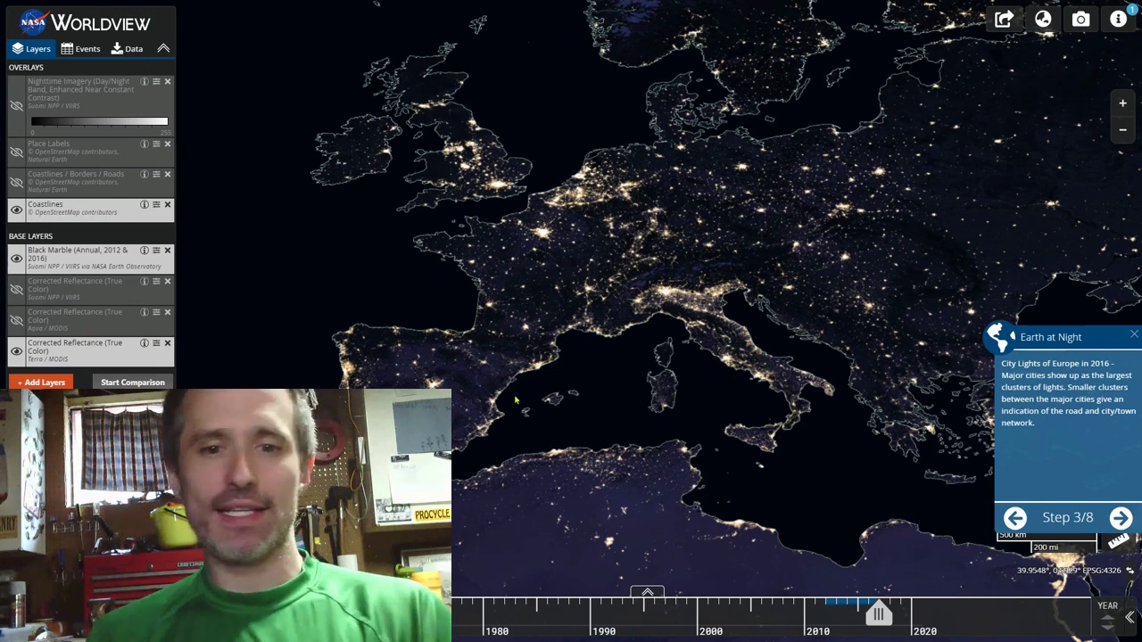
click(1121, 519)
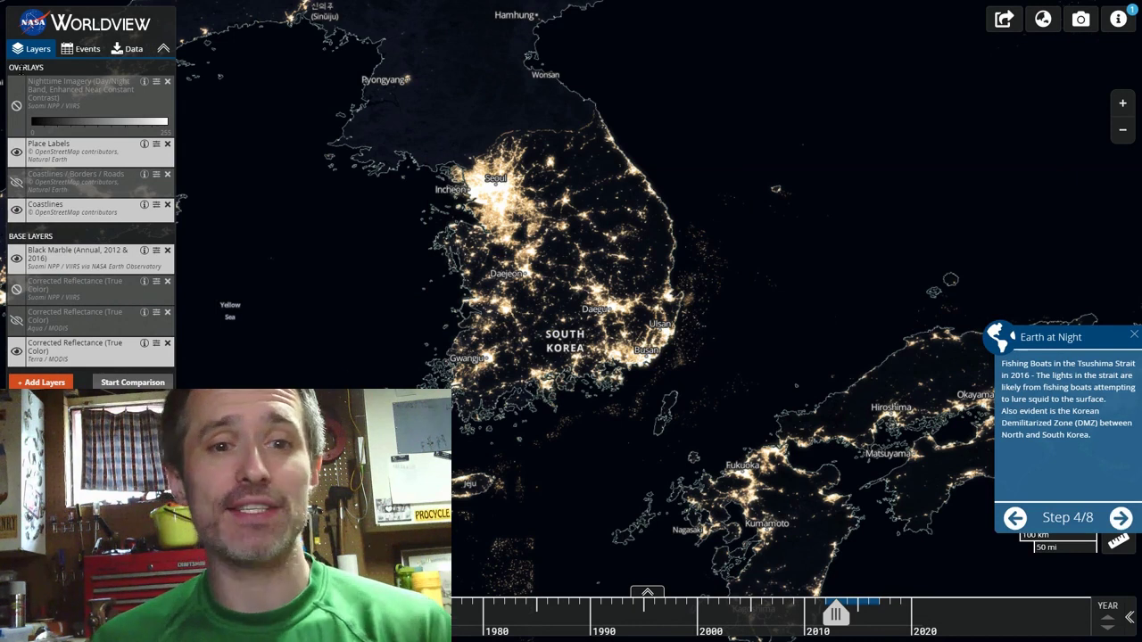
click(1121, 518)
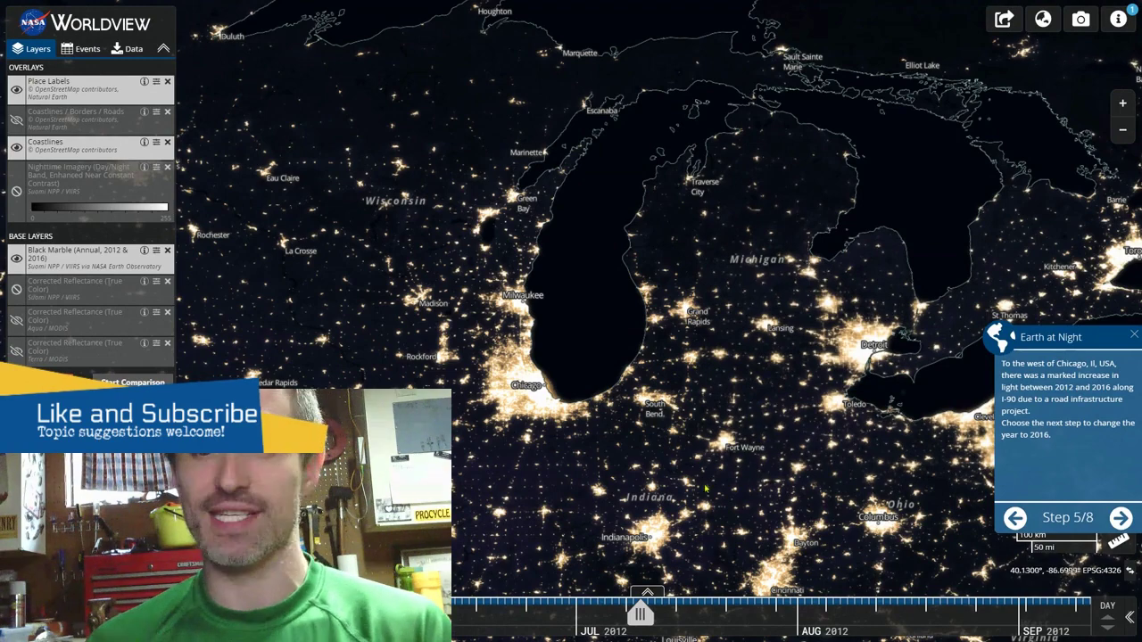
Examine the night lights around Chicago and southern Lake Michigan at close and wider scales.
scroll(537, 398, up, 5)
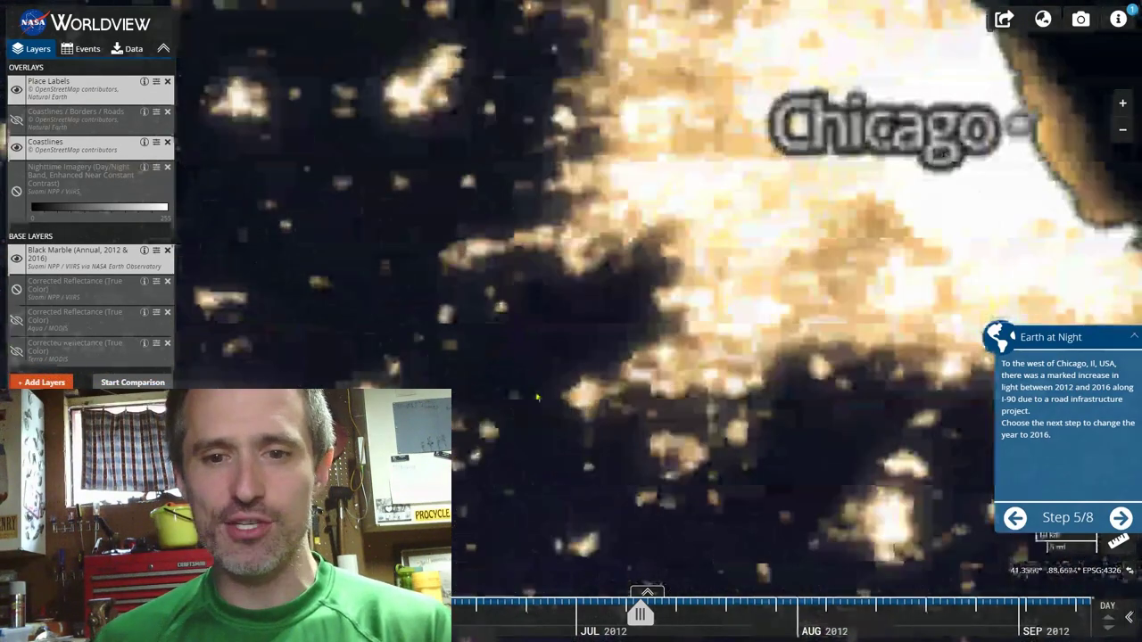
drag(711, 259, 521, 406)
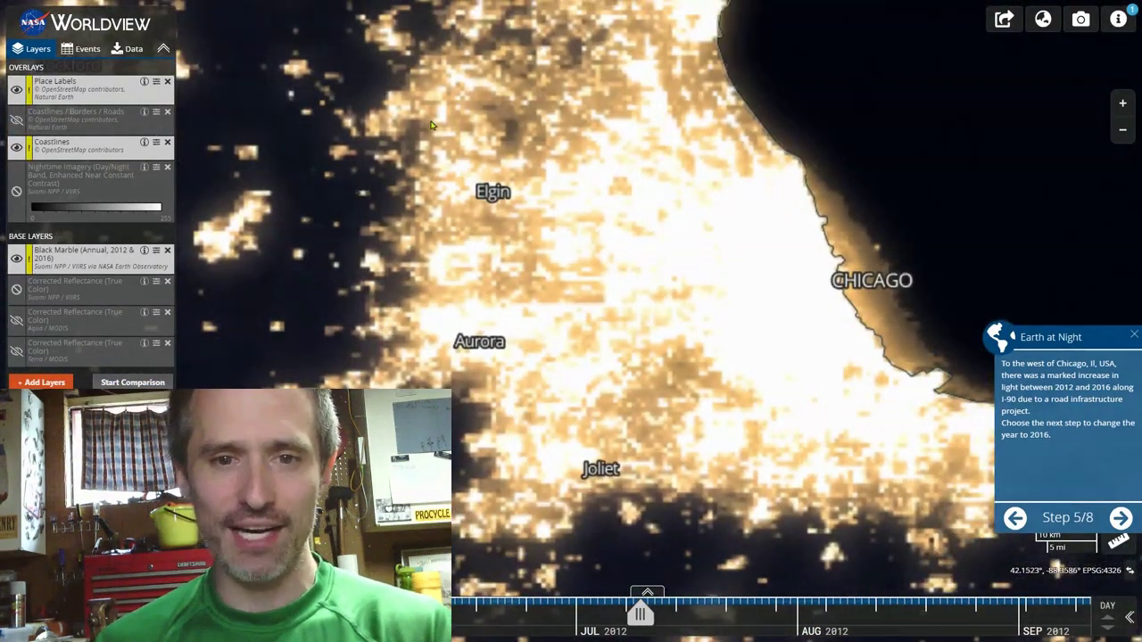
drag(431, 125, 448, 299)
scroll(455, 294, down, 5)
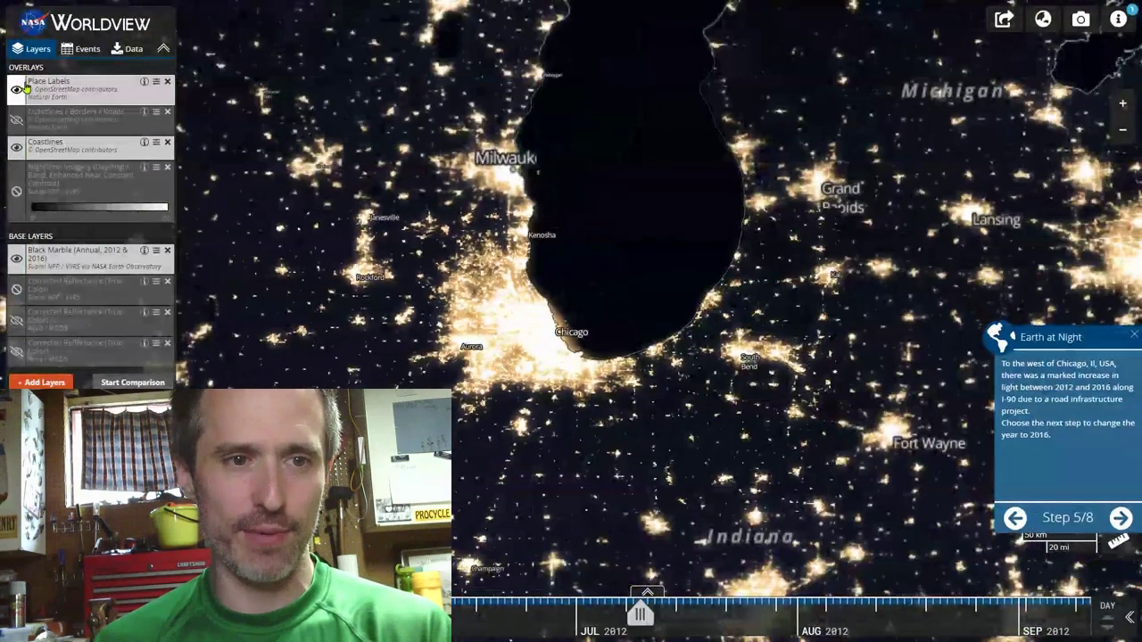
scroll(504, 302, up, 3)
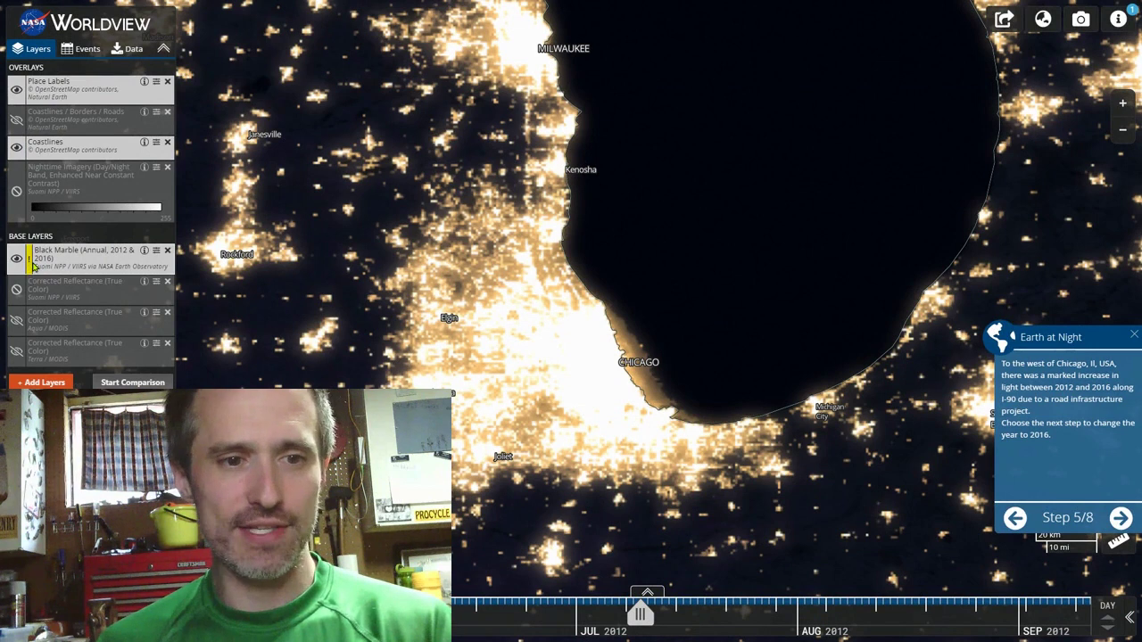
mouse_move(31, 265)
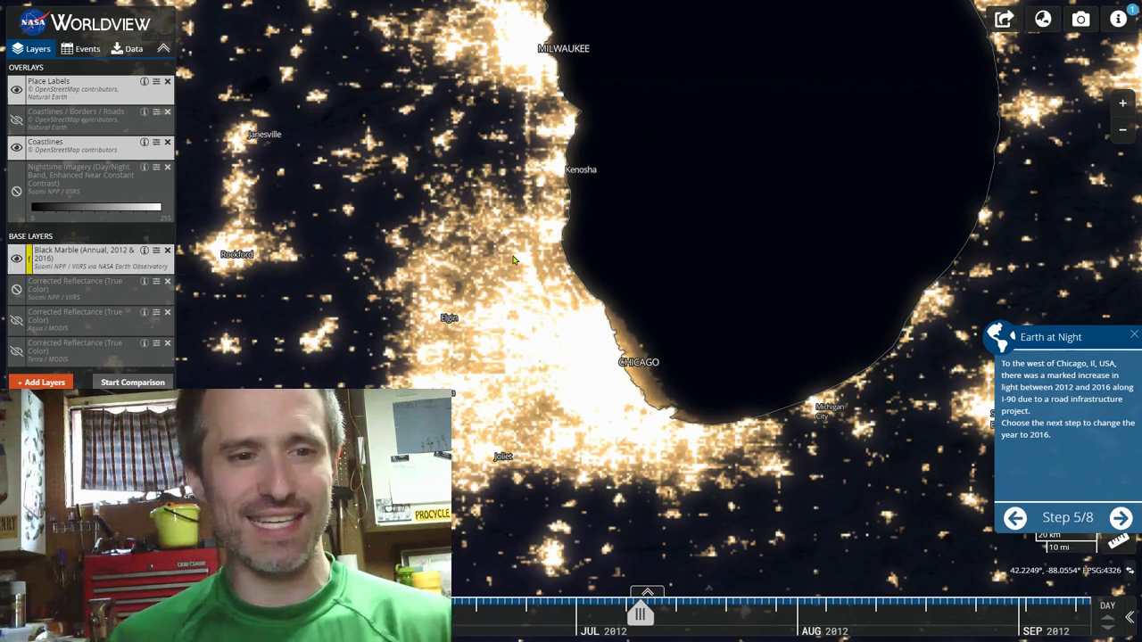
scroll(374, 371, down, 1)
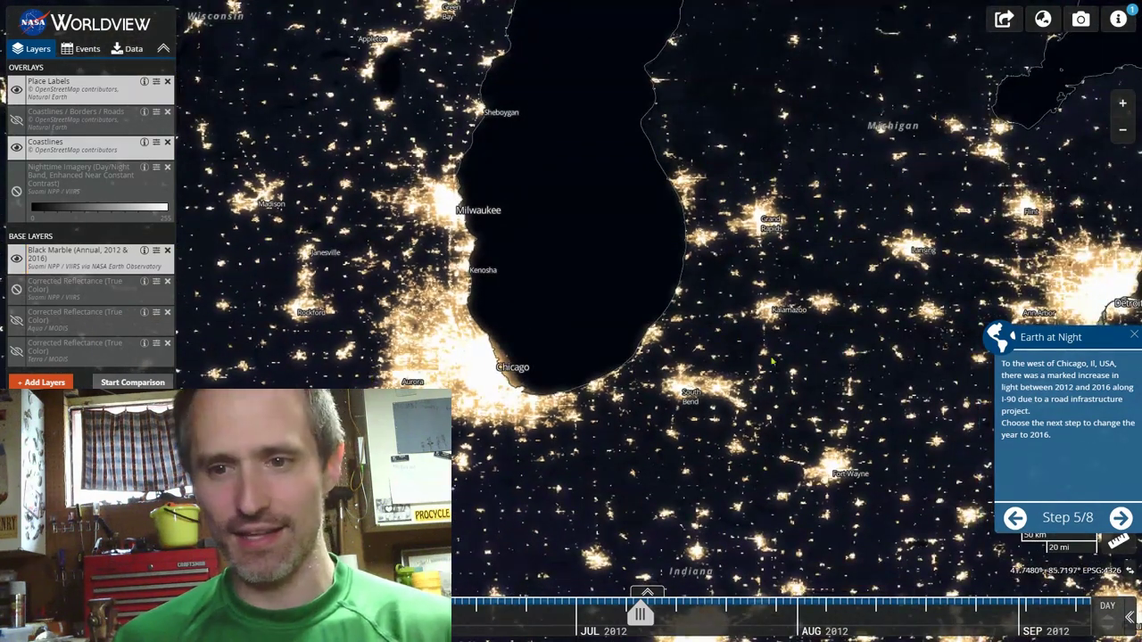
drag(491, 466, 511, 406)
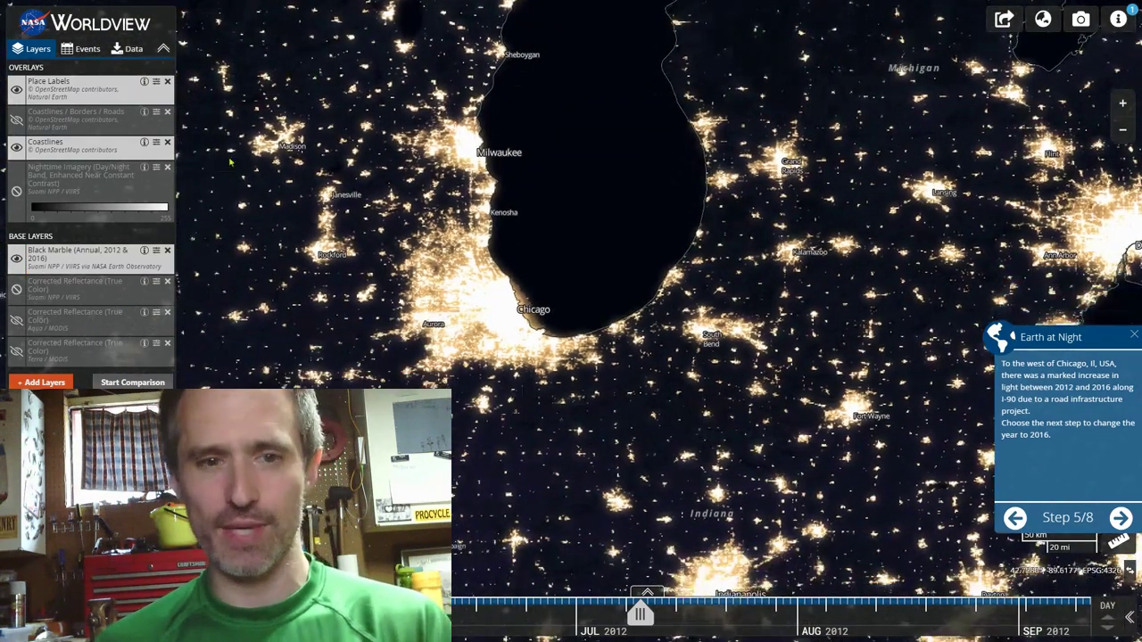
Reset Worldview to its defaults and open the Bushfires in Australia (Sep 2019 - Jan 2020) story.
click(110, 32)
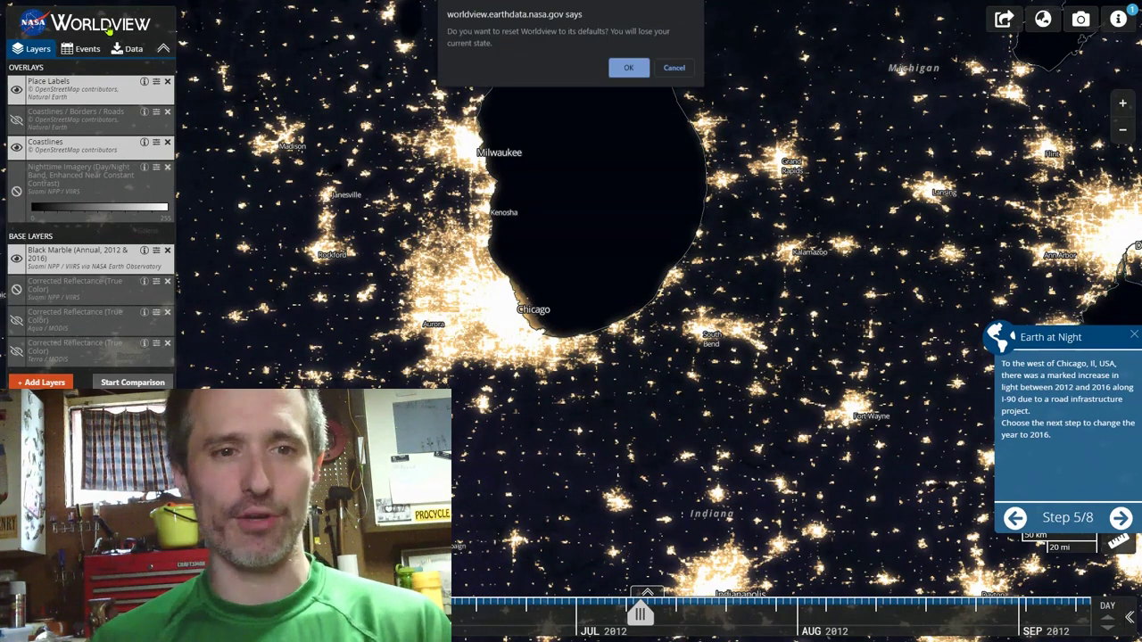
click(631, 68)
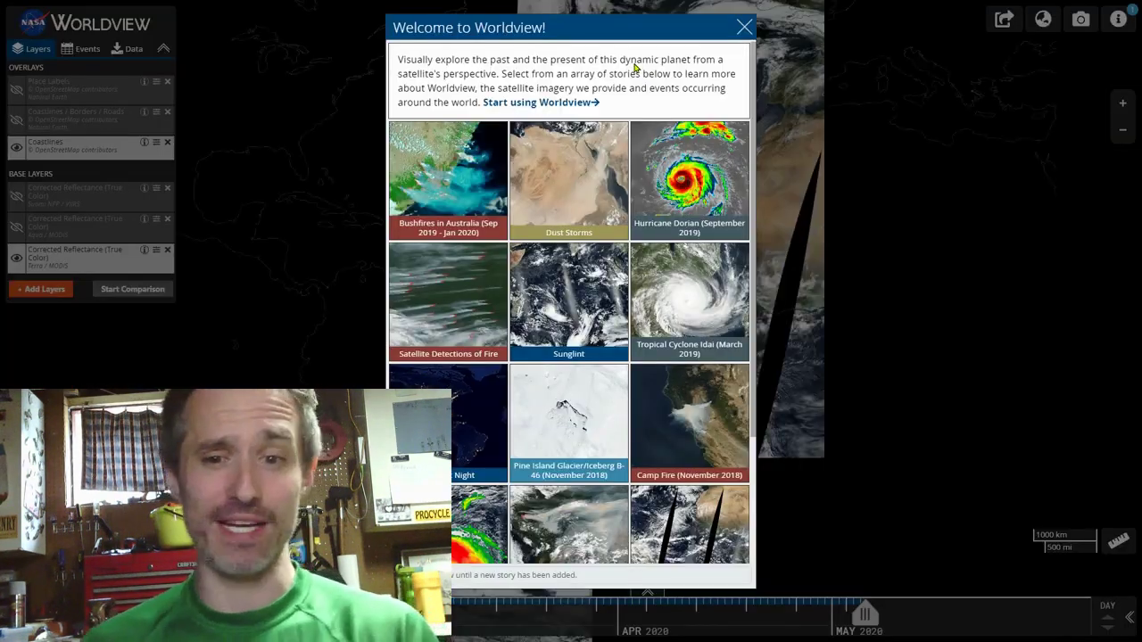
click(436, 170)
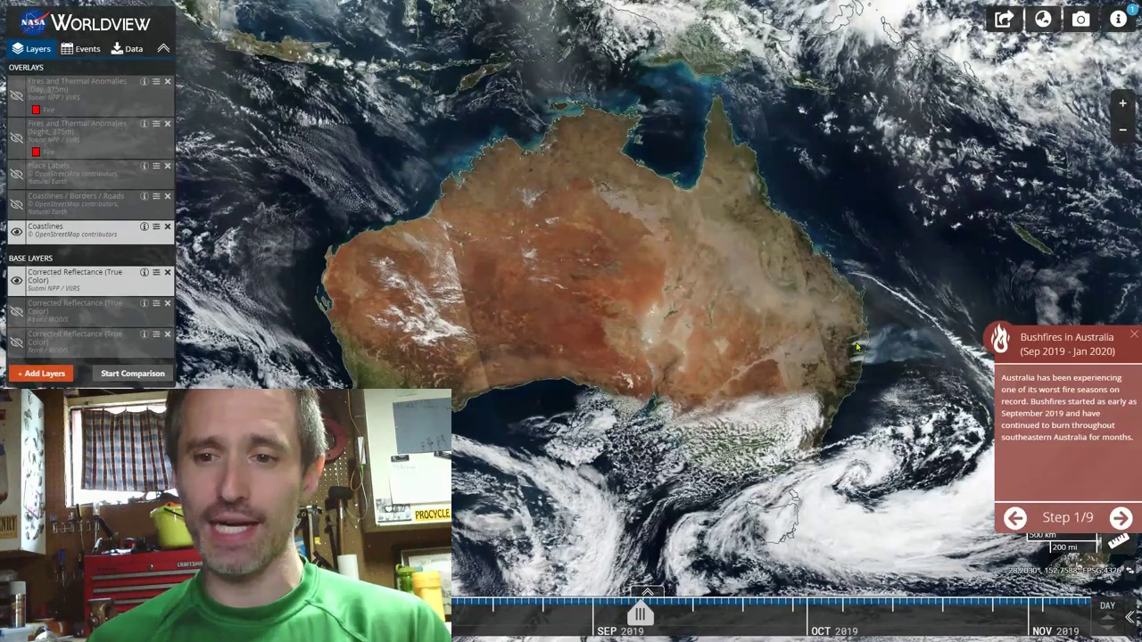
Advance the bushfires story to step 2 and play the smoke animation for 7 to 30 September 2019.
click(1122, 519)
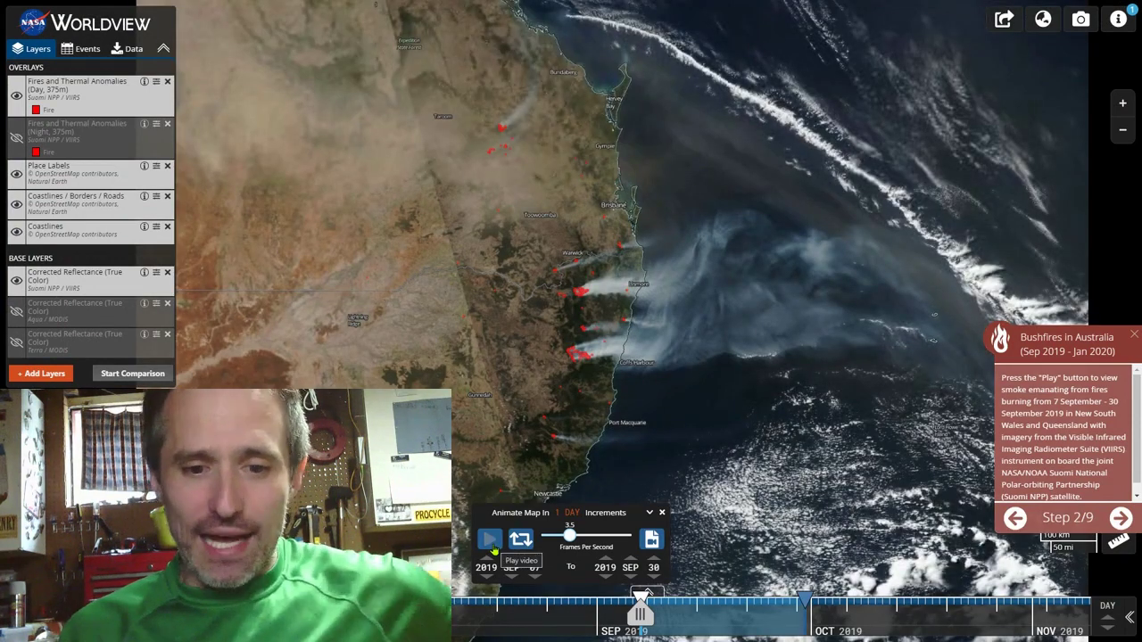
click(491, 540)
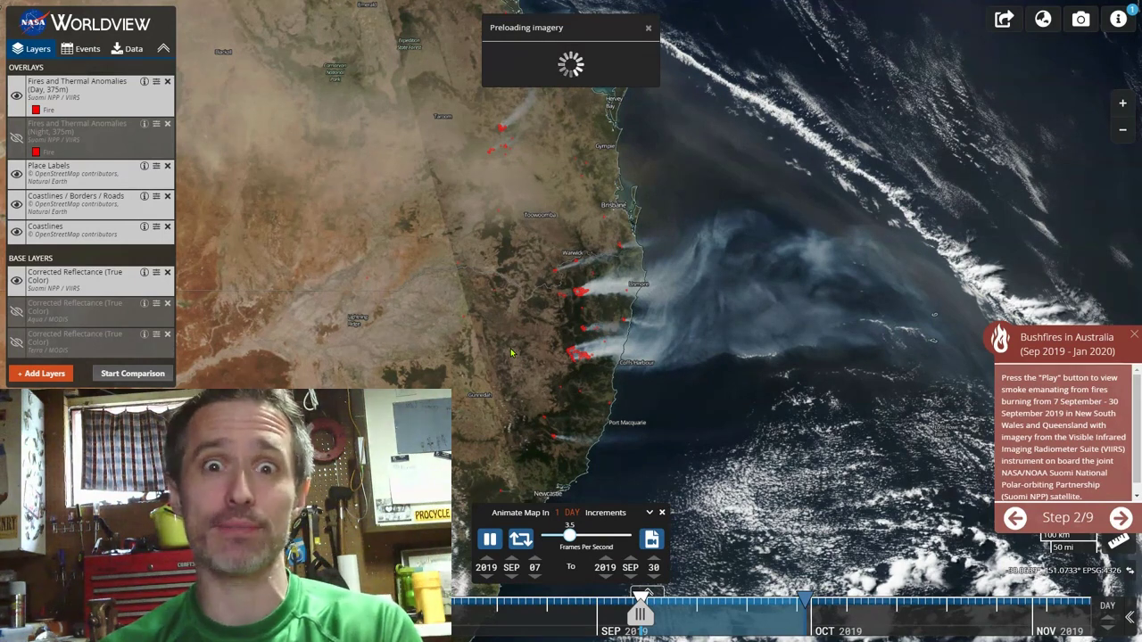
click(562, 517)
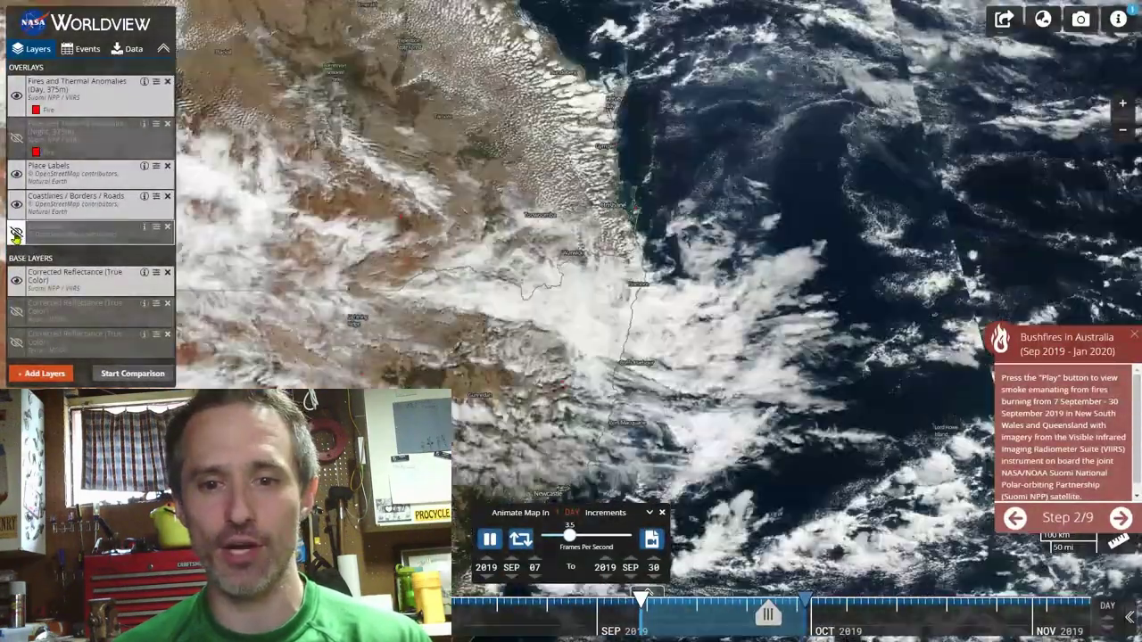
Hide the Coastlines, Coastlines / Borders / Roads, and Place Labels overlays while the animation plays.
click(16, 234)
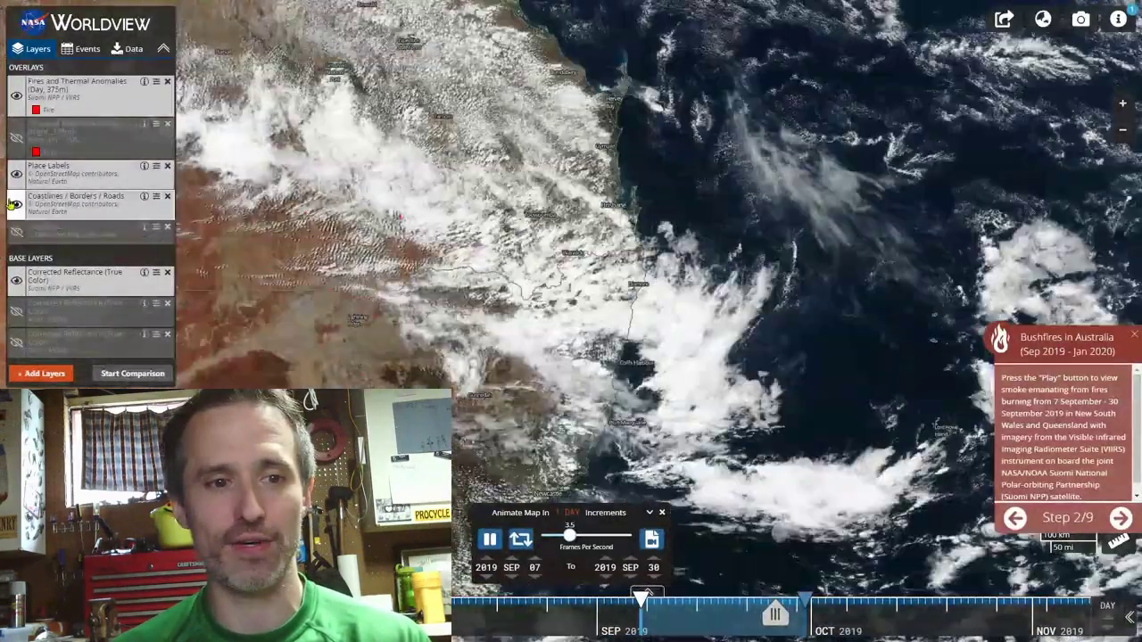
click(17, 205)
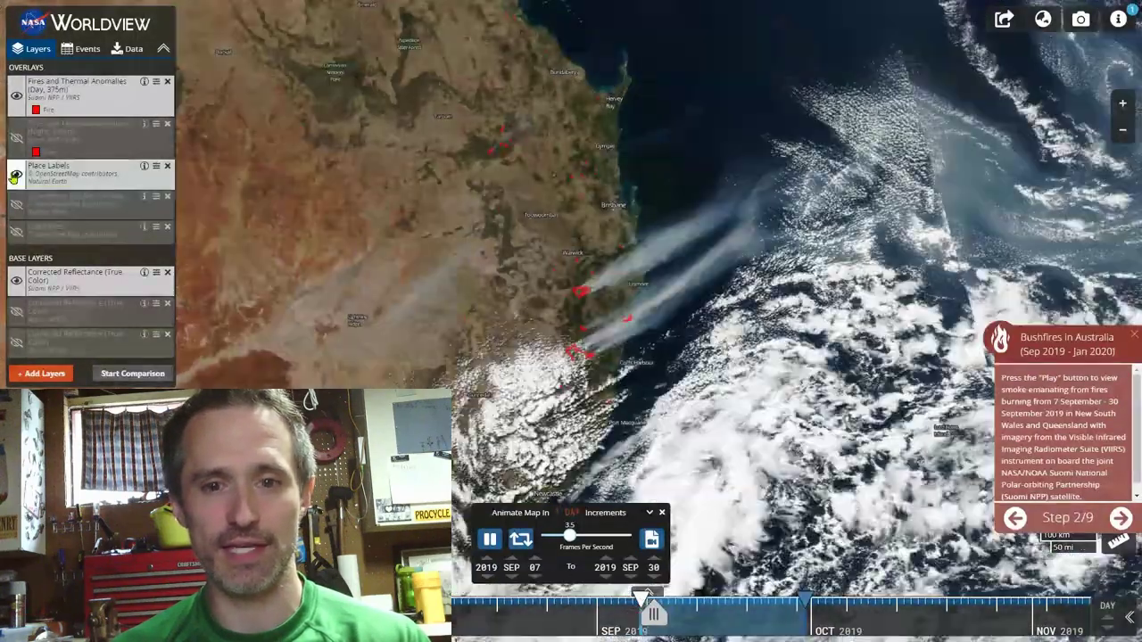
click(14, 176)
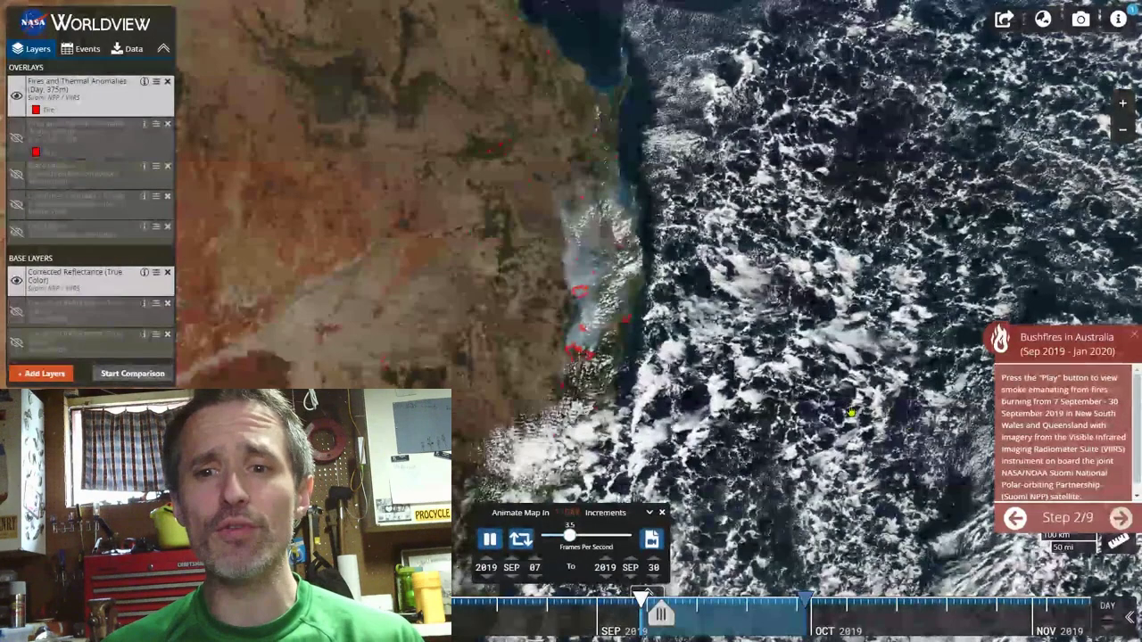
Advance the bushfires story to step 3 and play the 10-minute-increment smoke animation over Victoria for 3 to 4 January 2020.
click(1121, 518)
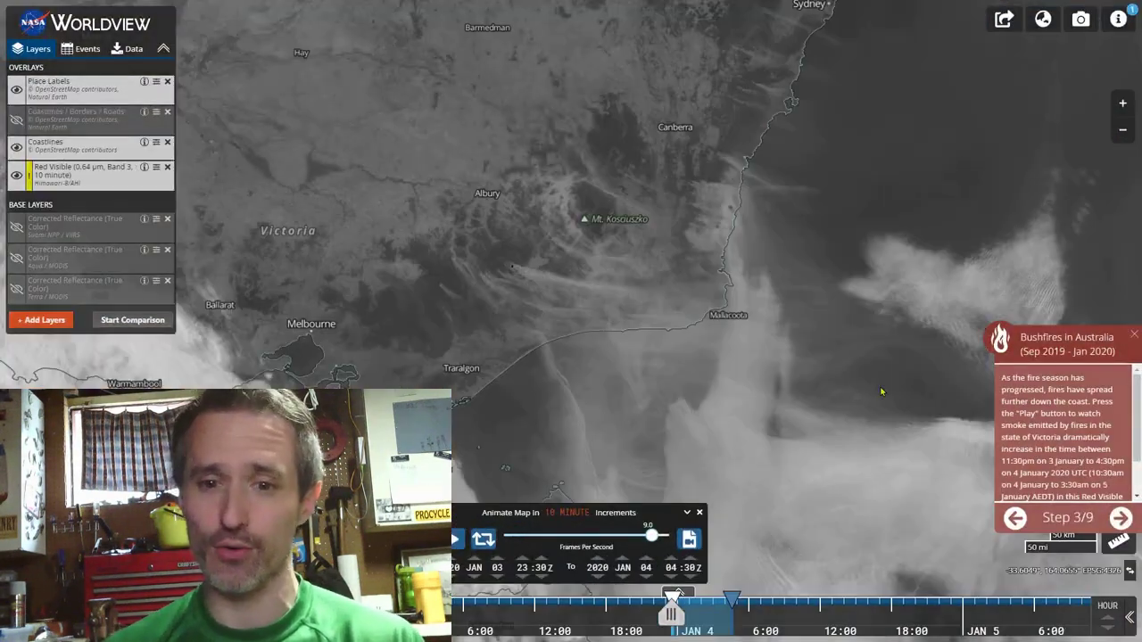
click(457, 542)
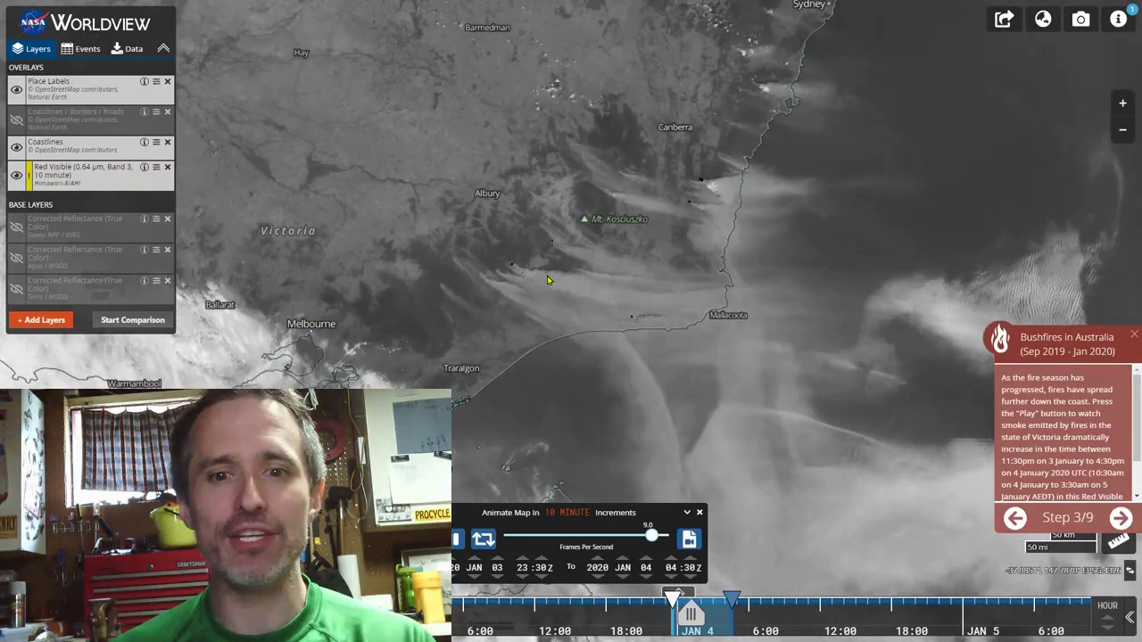
scroll(615, 310, down, 2)
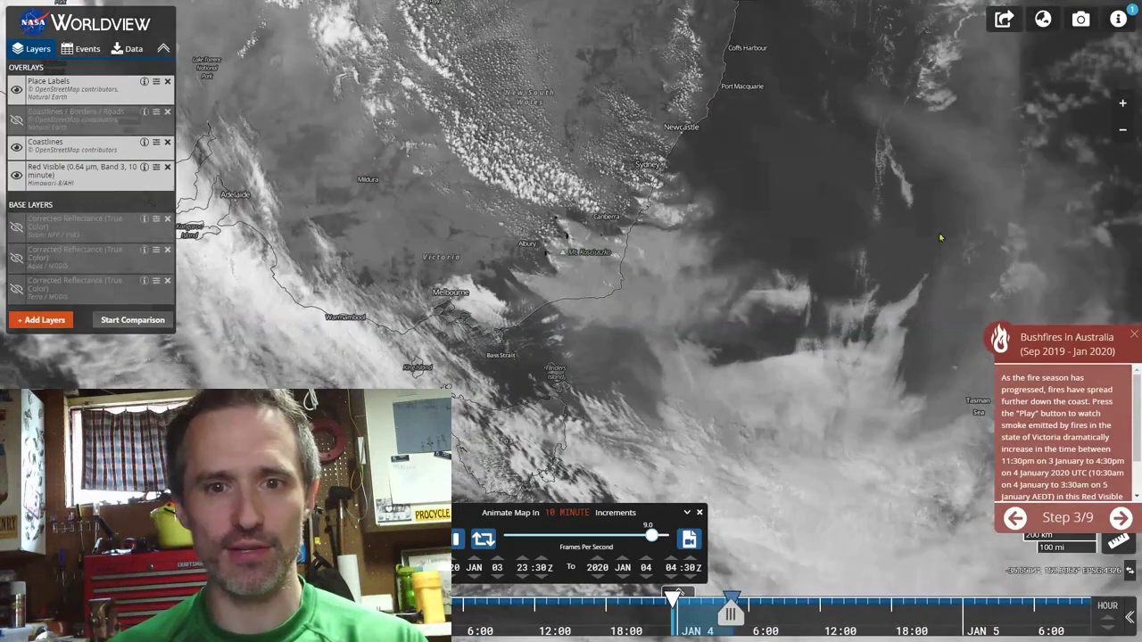
scroll(577, 282, up, 2)
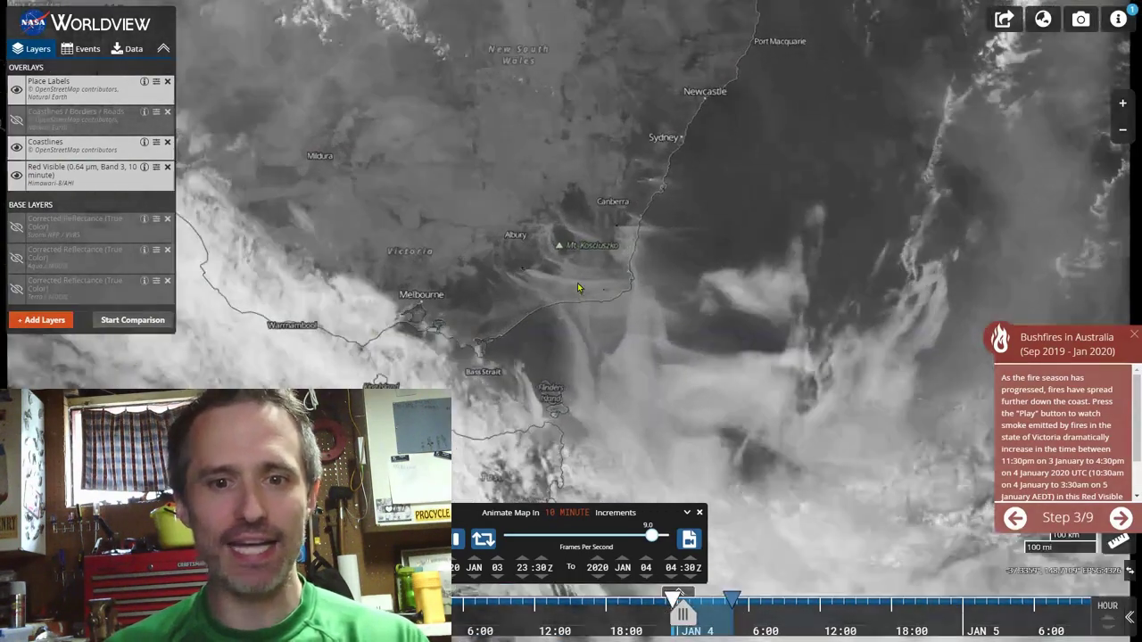
scroll(564, 287, up, 2)
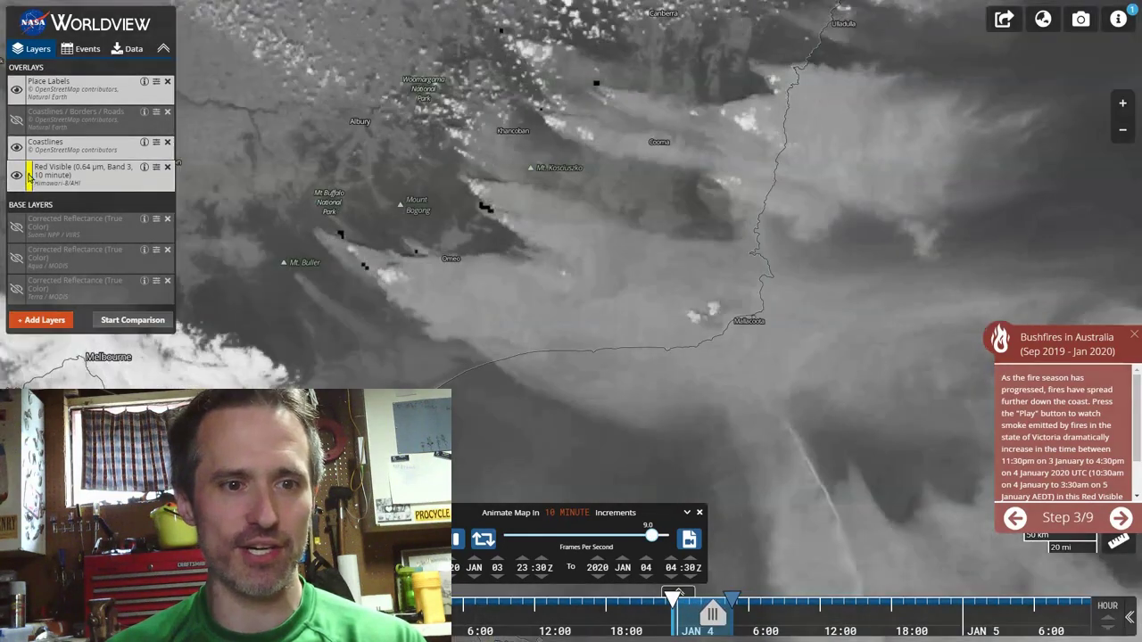
Toggle the Red Visible (0.64 µm, Band 3, 10 minute) overlay off and back on to compare the map.
mouse_move(31, 178)
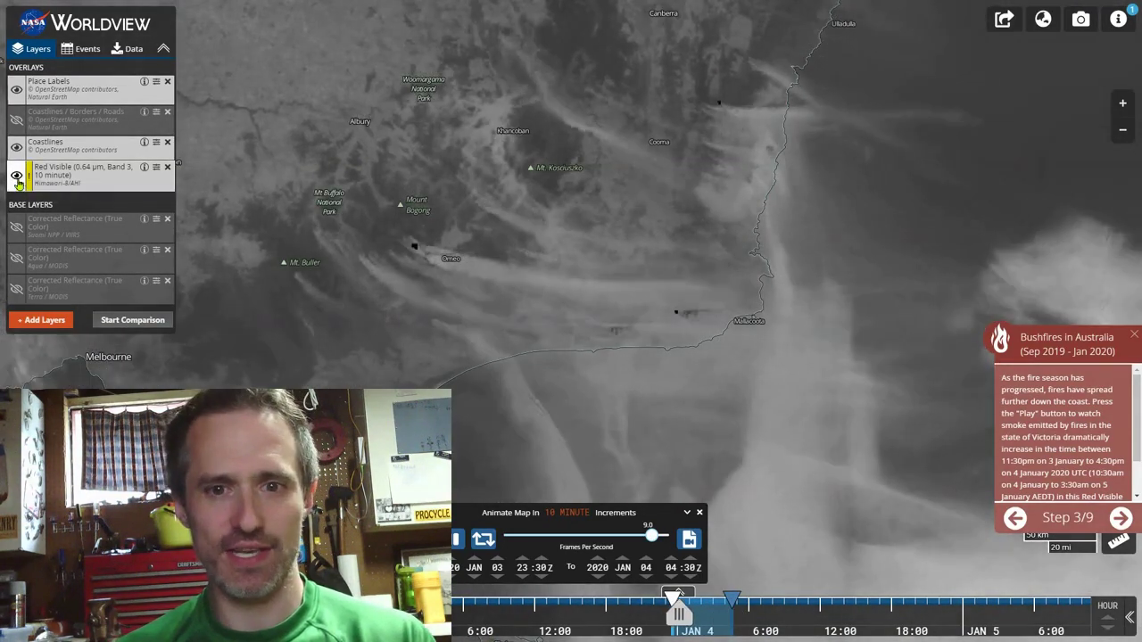
click(16, 176)
click(16, 179)
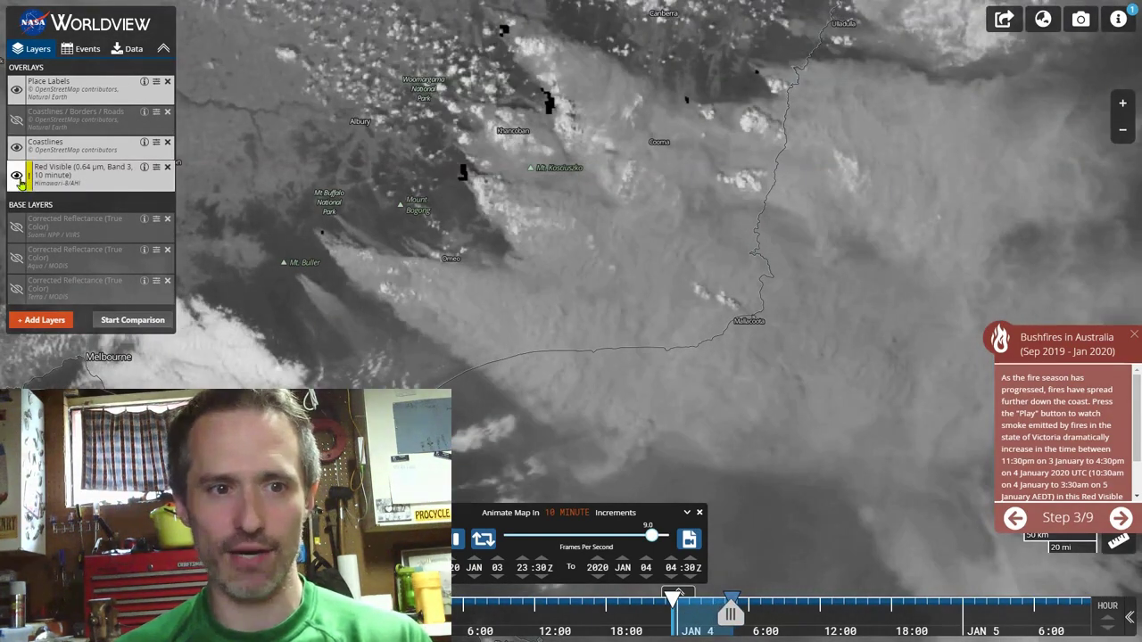
click(17, 178)
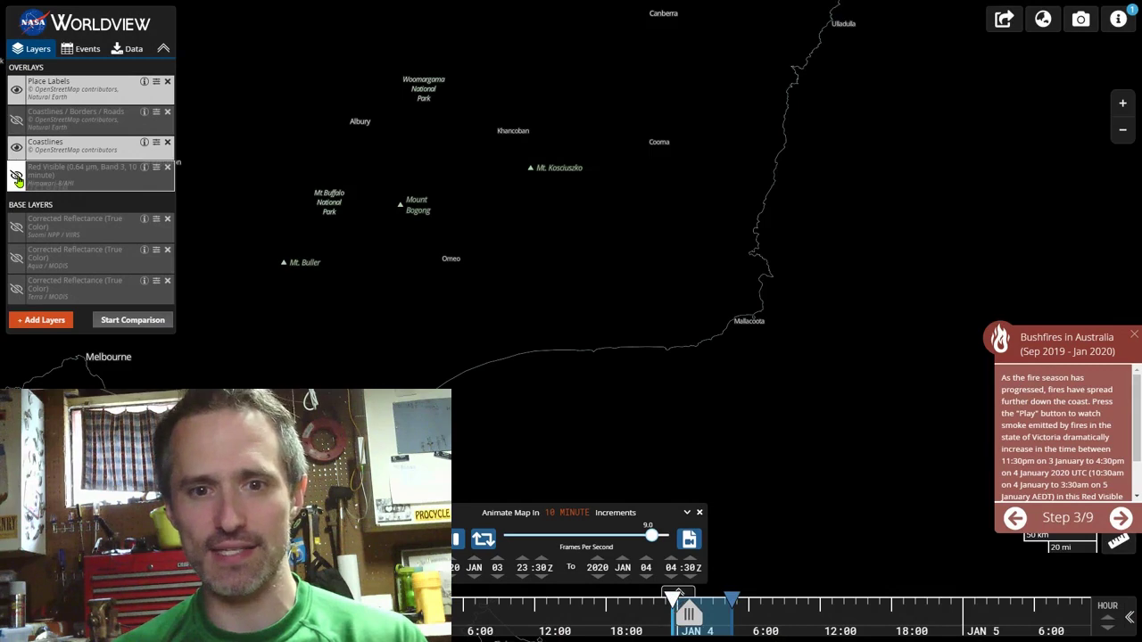
click(17, 178)
Examine the fire spots and smoke plumes around Omeo and the southeastern Australian coast in the running animation.
scroll(464, 250, up, 2)
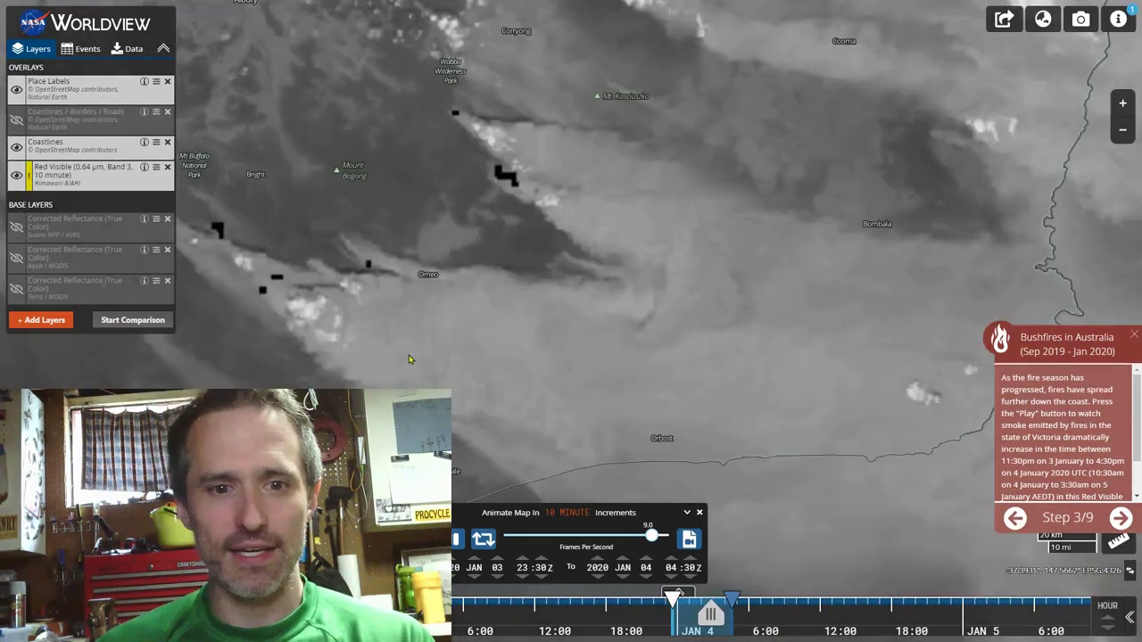
drag(408, 359, 509, 365)
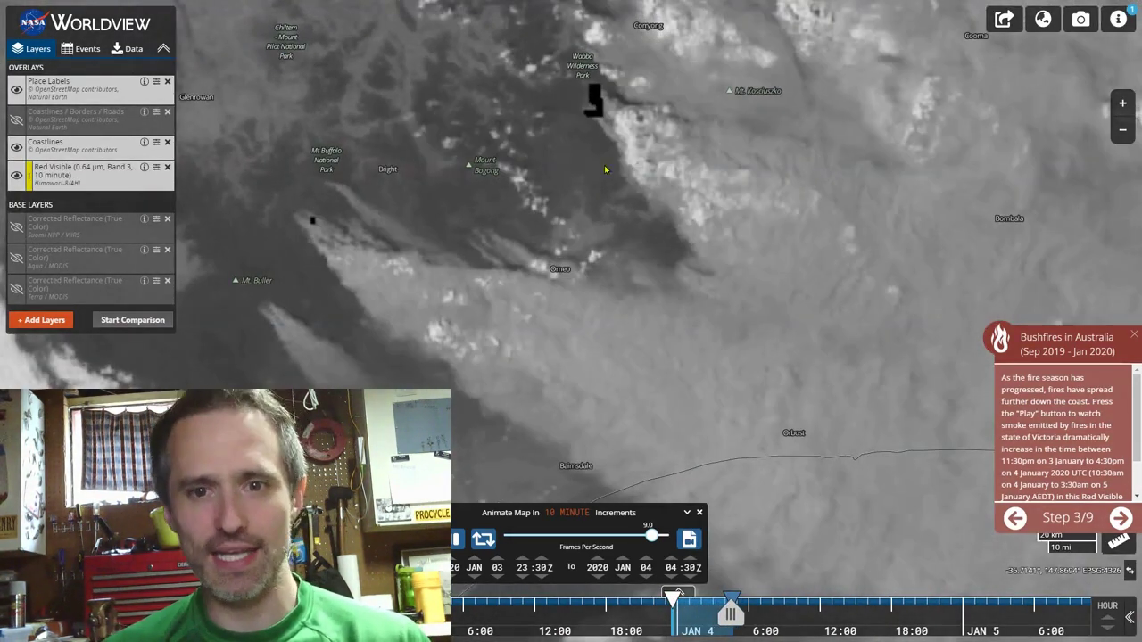
scroll(502, 317, down, 2)
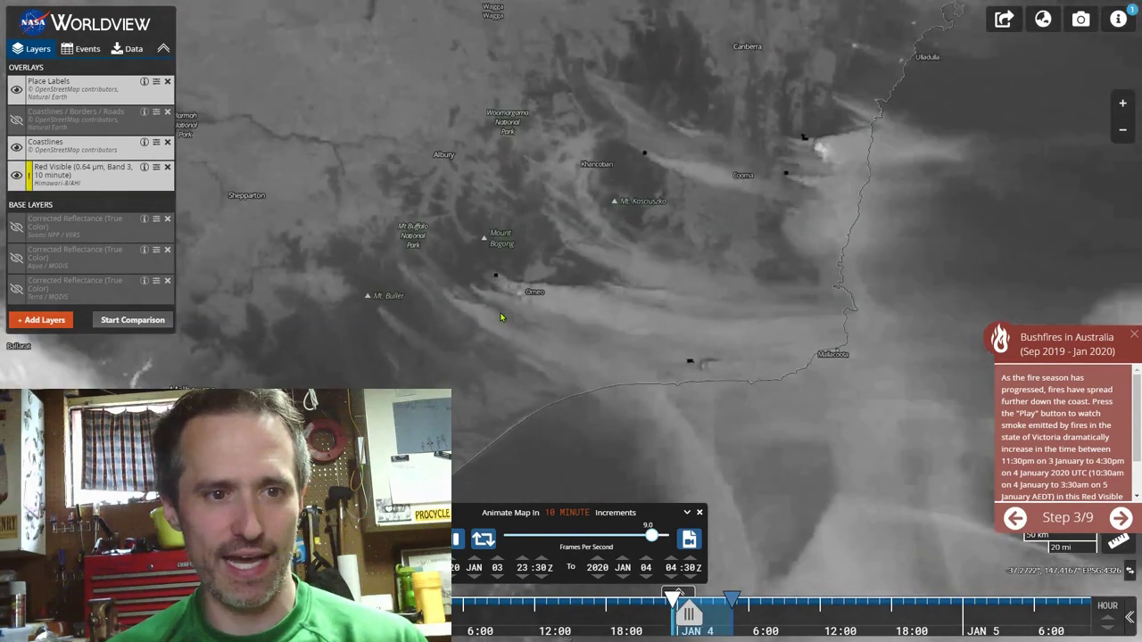
scroll(502, 317, down, 2)
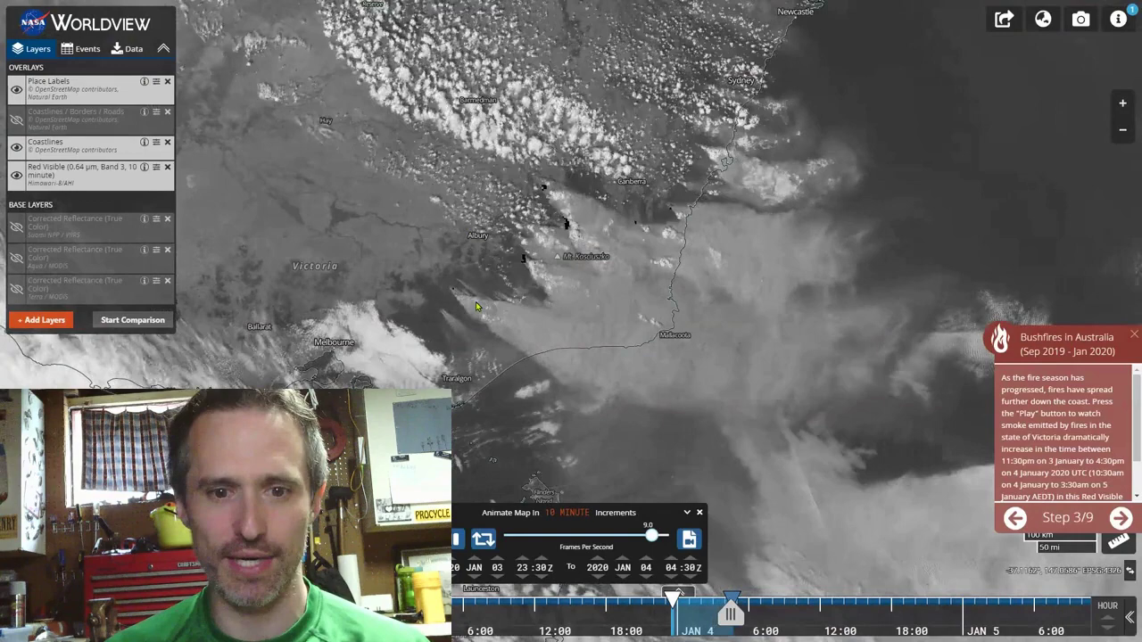
Extend the smoke animation's end to 5 January 2020 04:30Z and play it in 10-minute increments.
scroll(477, 307, up, 5)
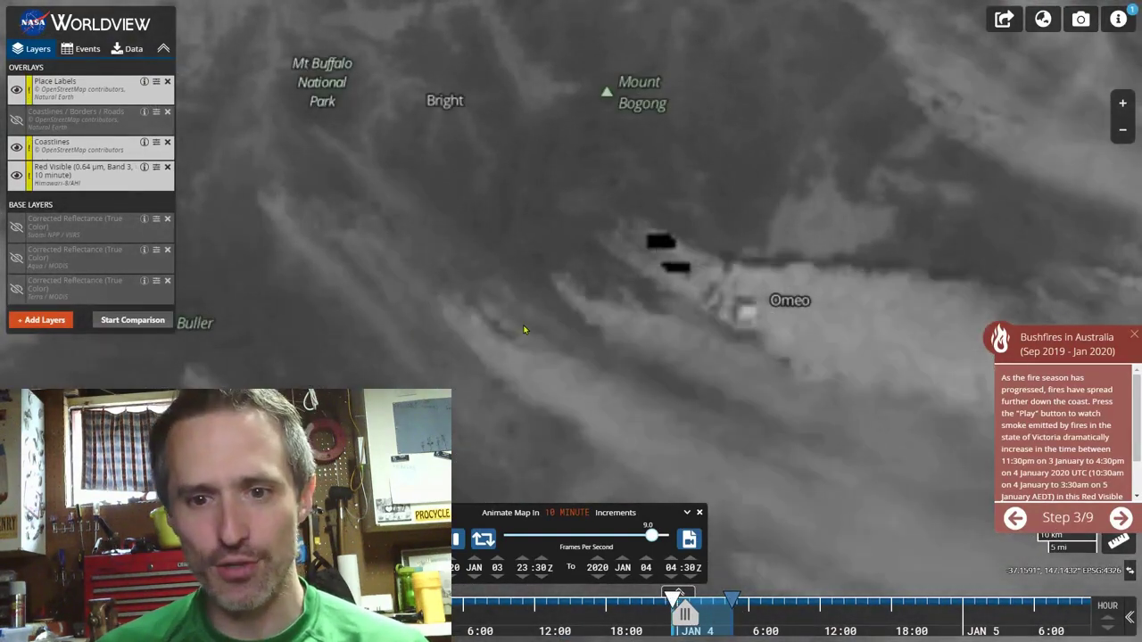
scroll(524, 330, down, 4)
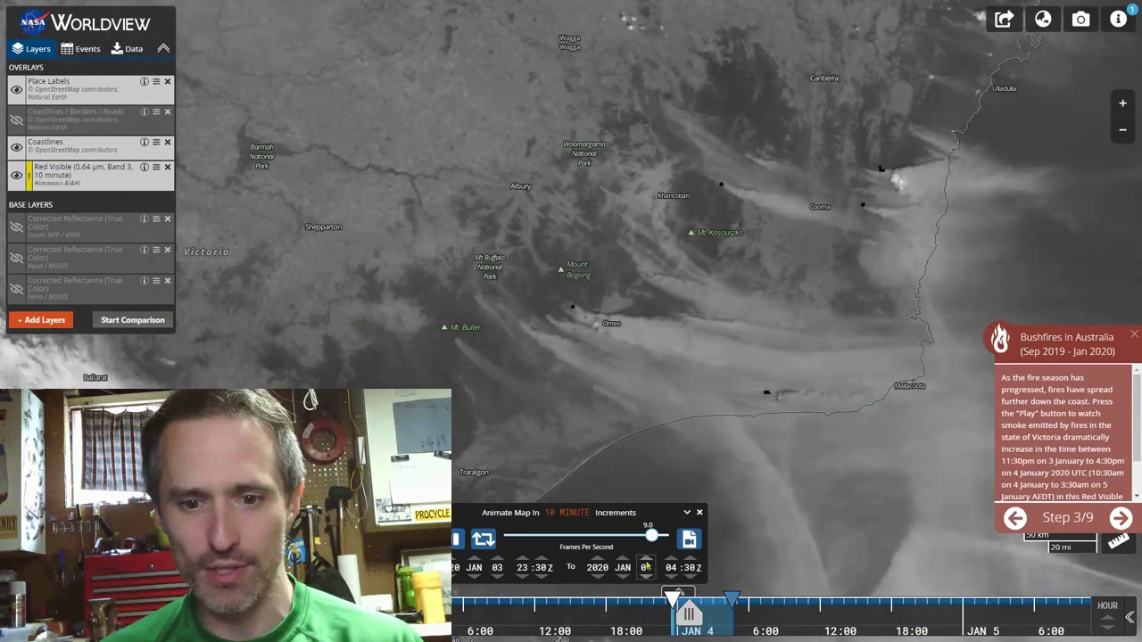
click(646, 560)
click(568, 512)
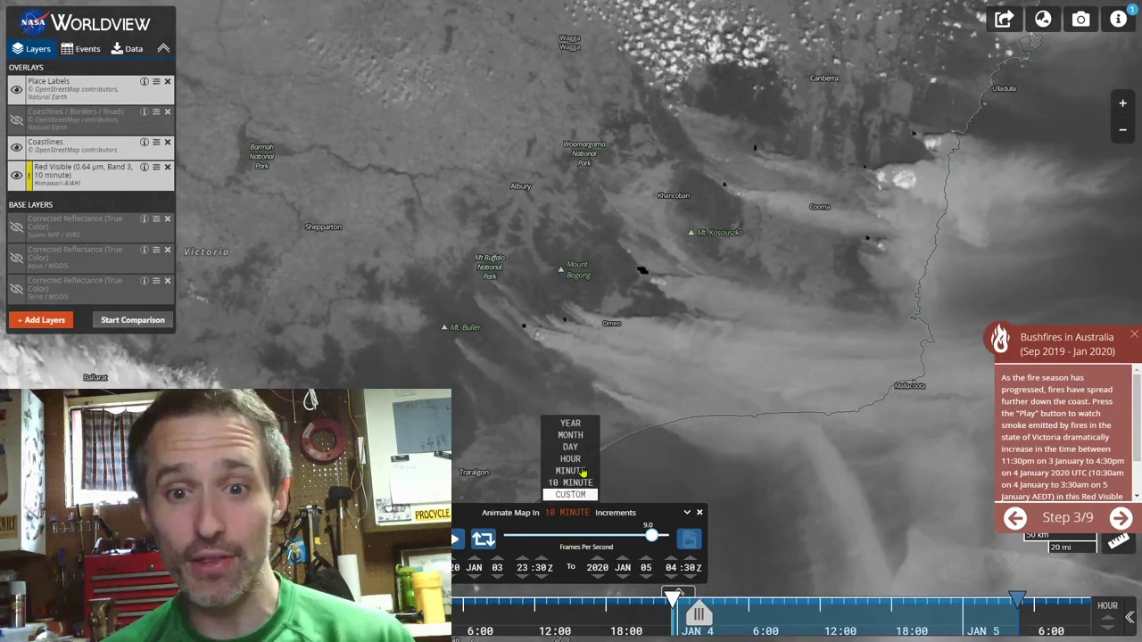
click(491, 511)
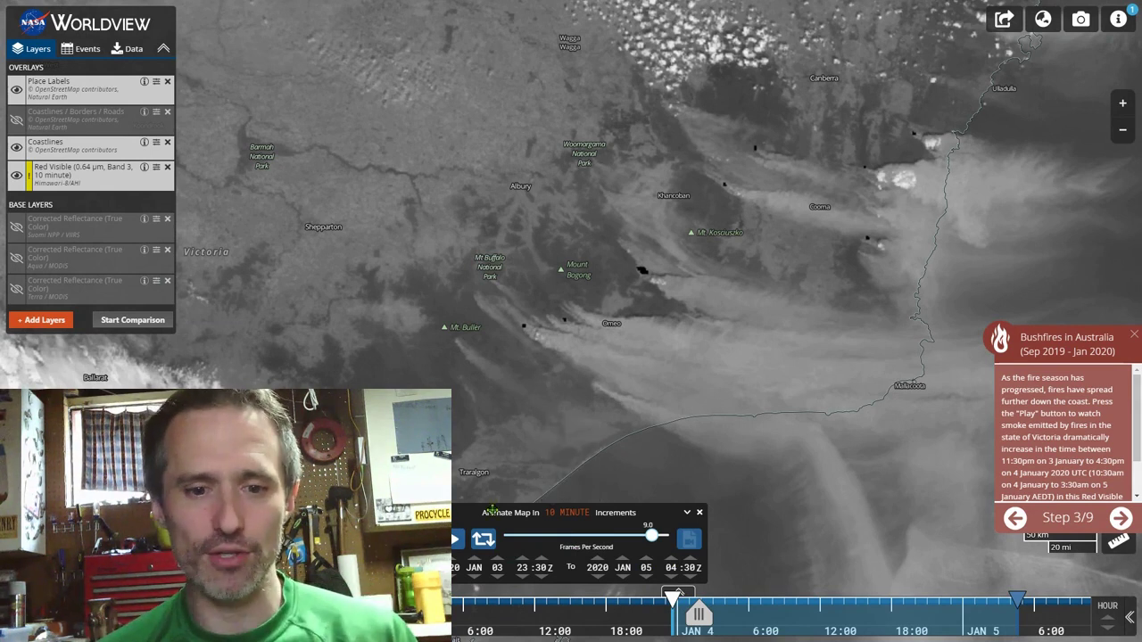
click(457, 540)
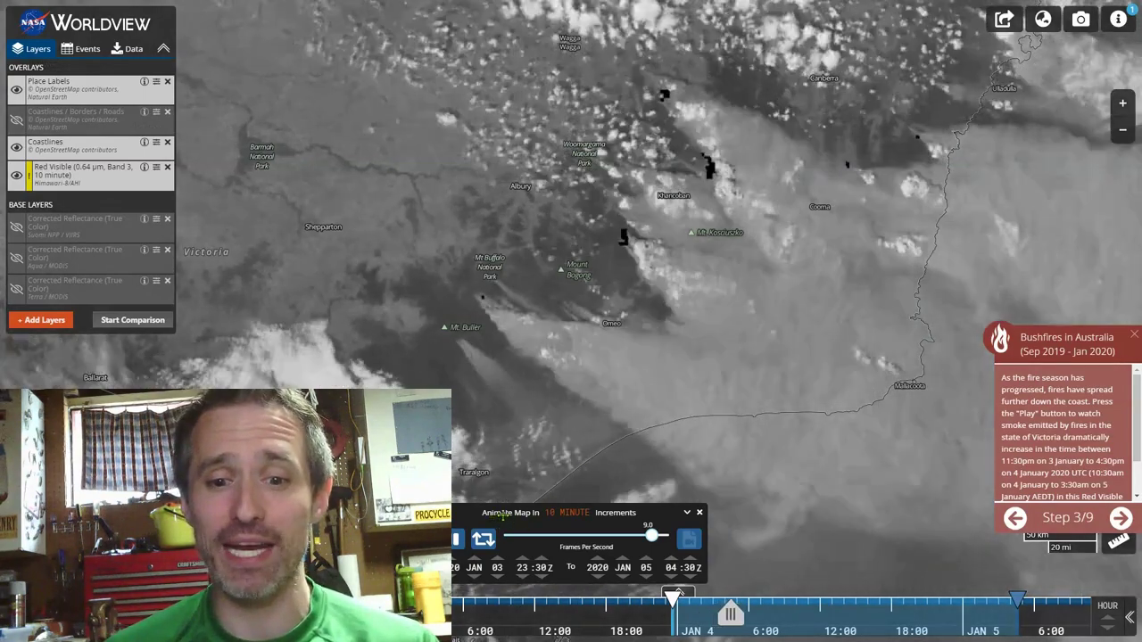
click(562, 516)
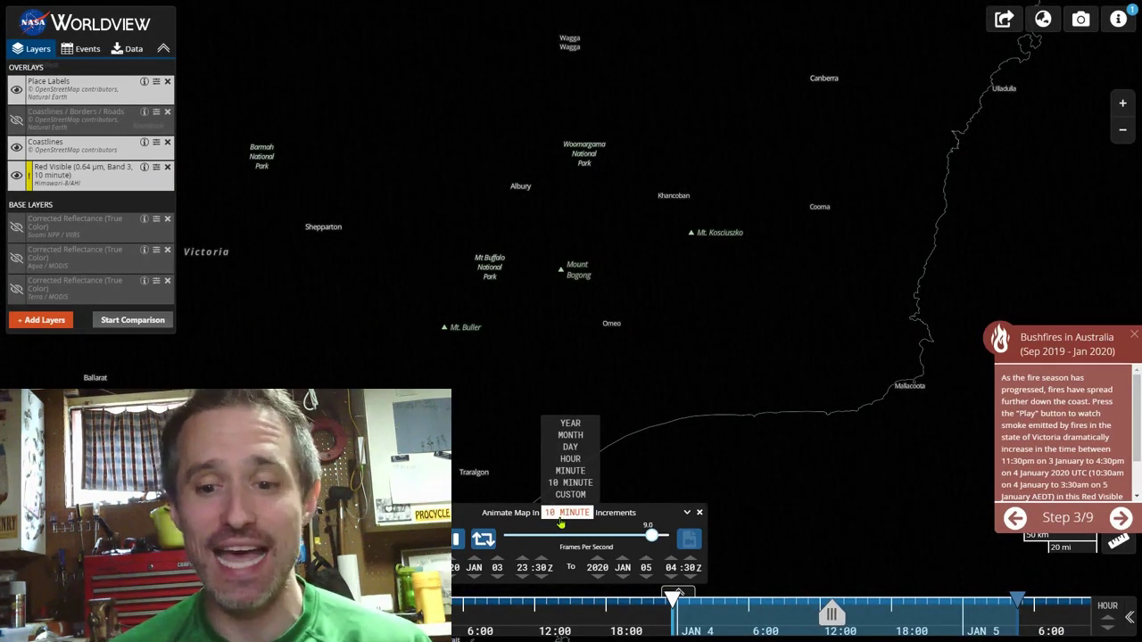
click(570, 482)
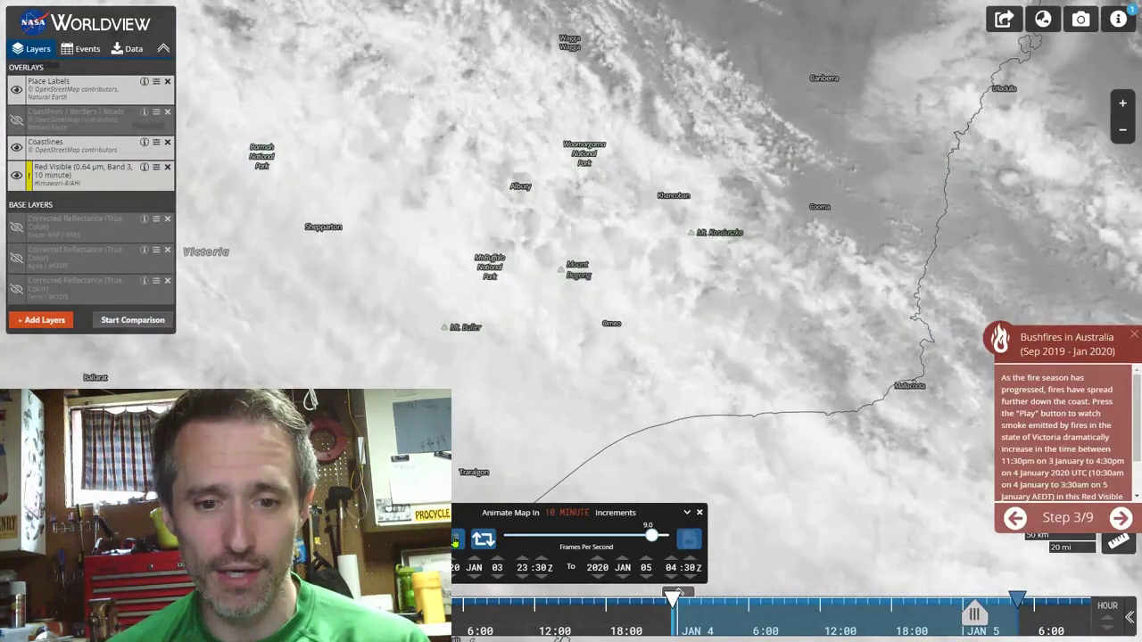
Show the full Himawari-8 disk from Asia to the Pacific and play the animation over the whole hemisphere.
scroll(480, 323, down, 3)
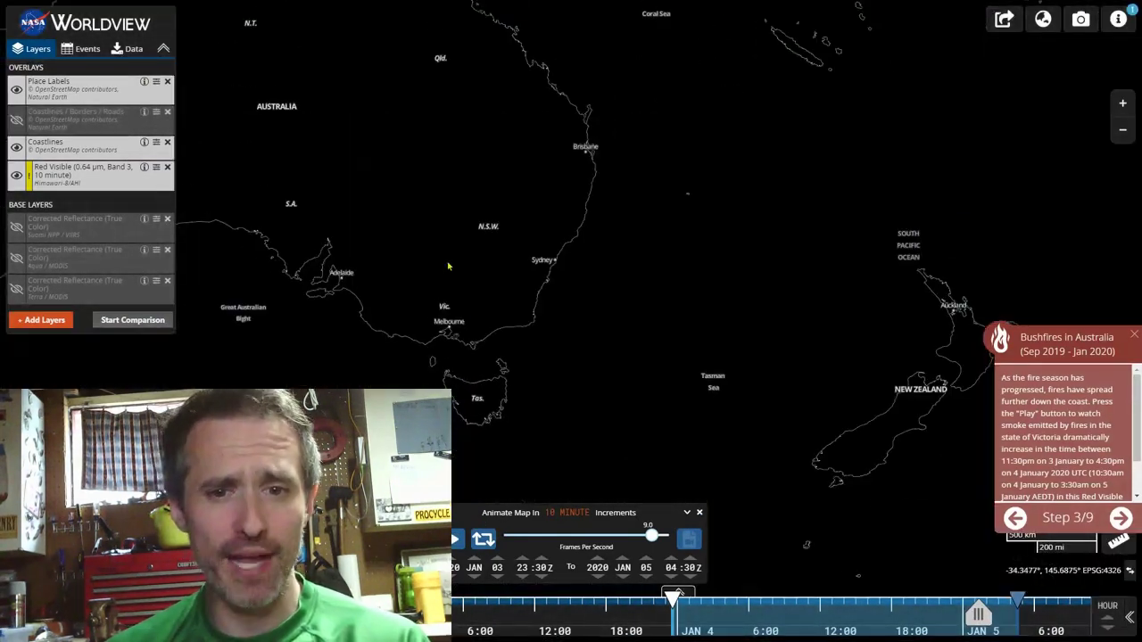
drag(677, 154, 350, 369)
scroll(531, 293, down, 3)
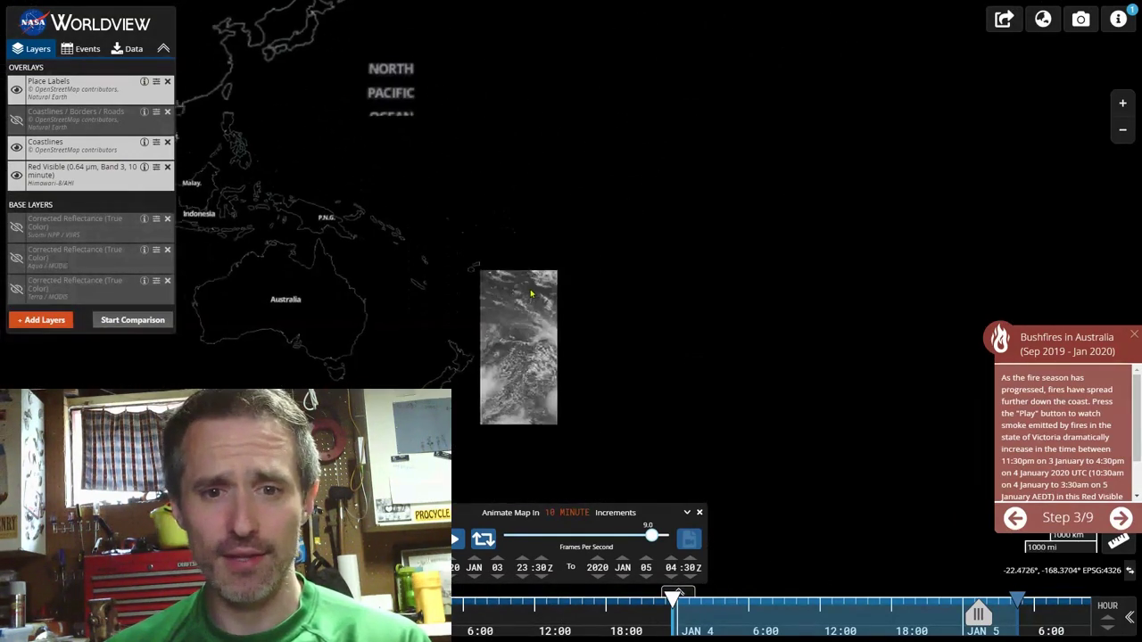
drag(665, 189, 413, 335)
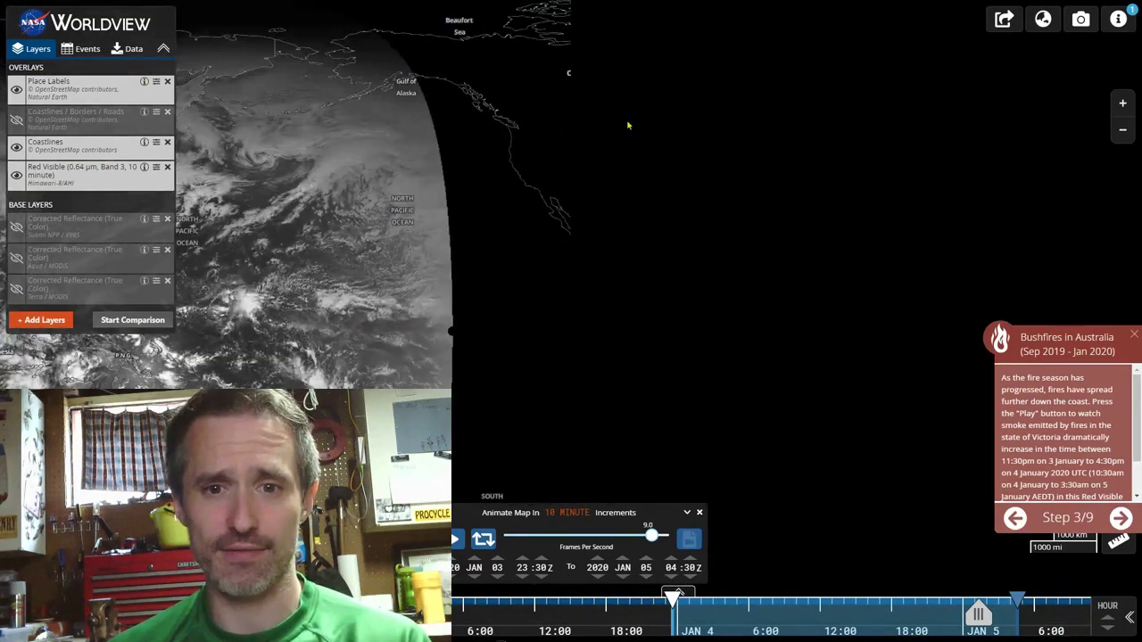
drag(628, 125, 446, 227)
drag(338, 279, 389, 197)
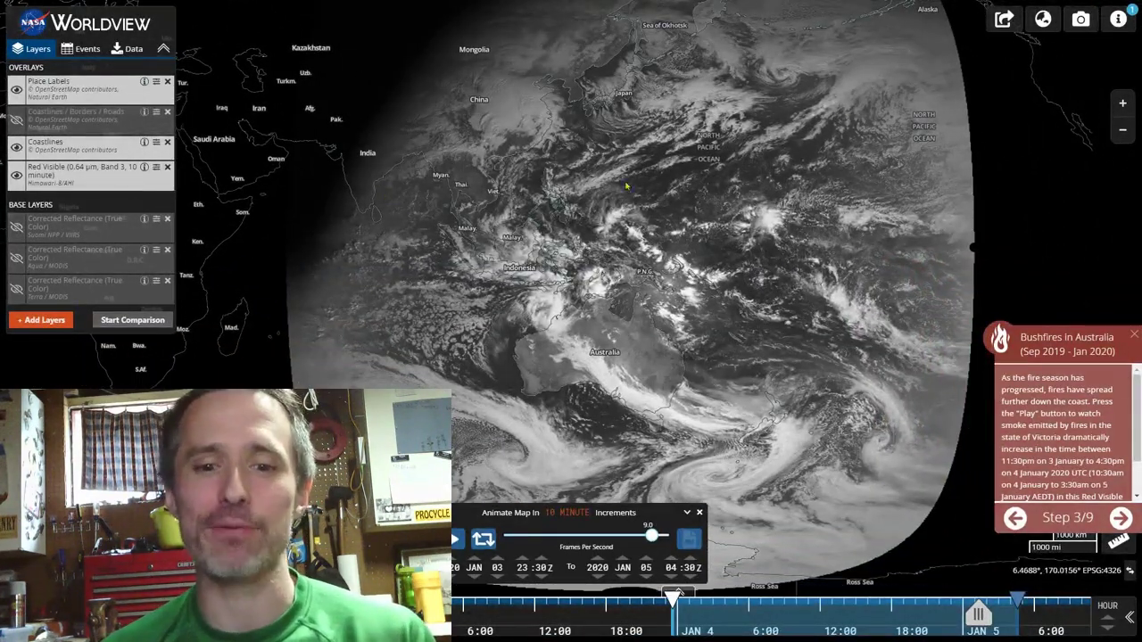
click(455, 540)
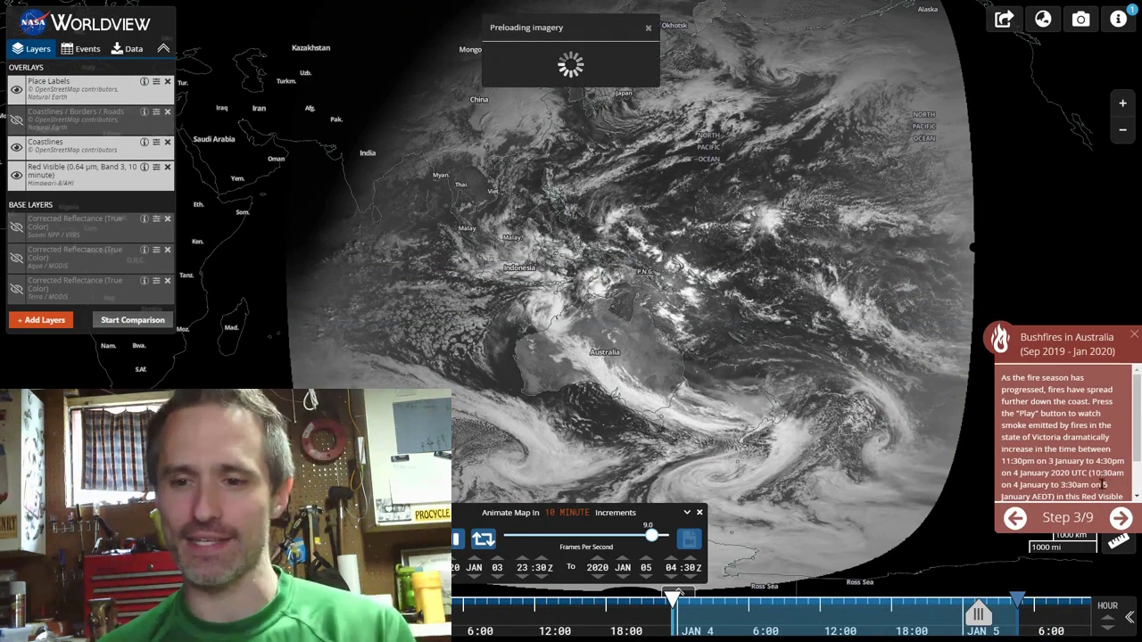
Advance the bushfires story to step 4 and sweep the comparison bar across the 14 January 2019 and 11 January 2020 images.
key(Right)
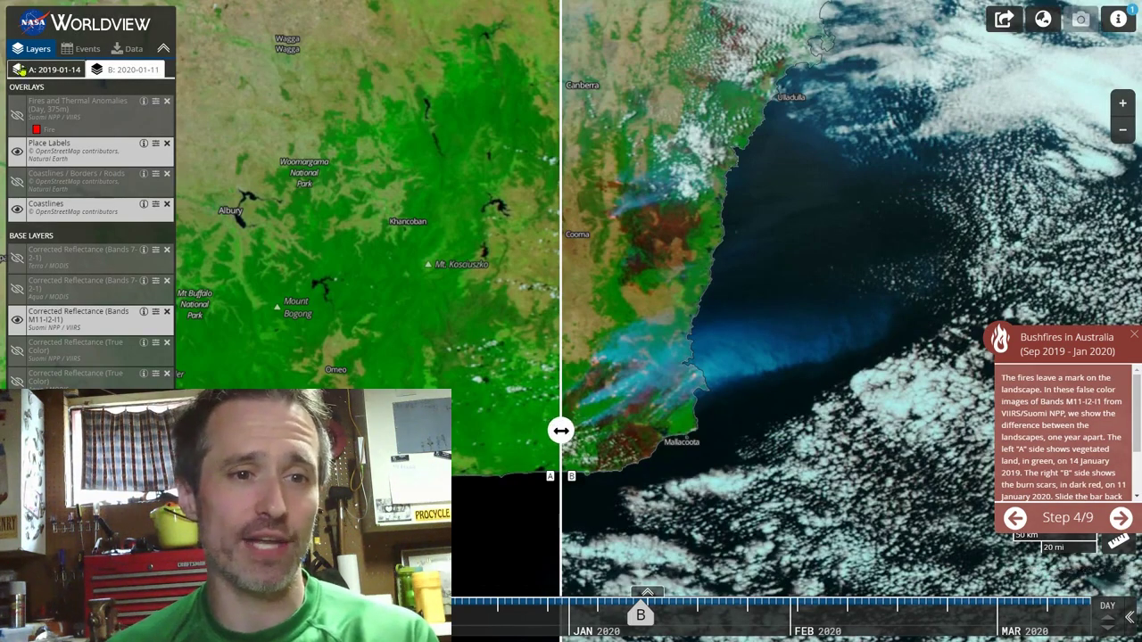
click(24, 69)
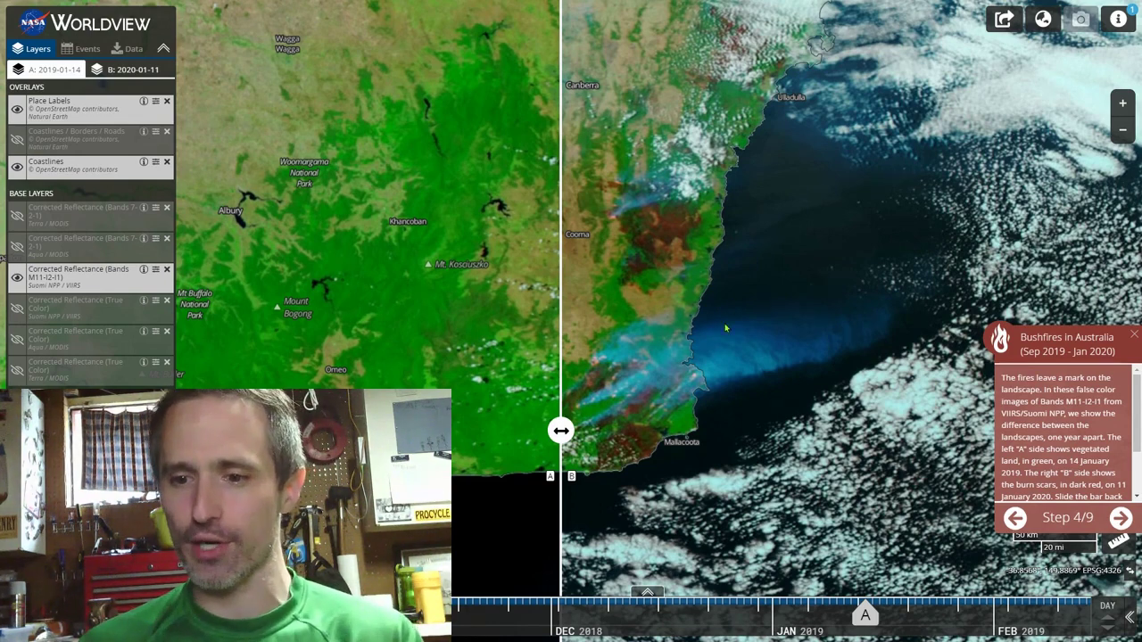
scroll(1059, 457, down, 2)
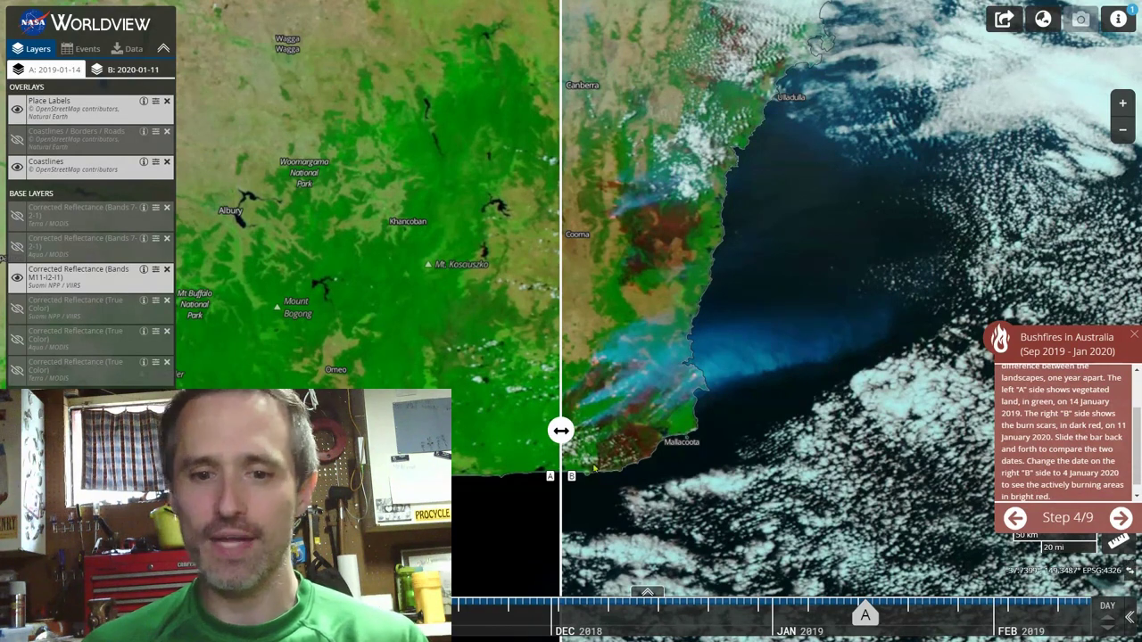
drag(561, 430, 214, 429)
mouse_move(233, 368)
mouse_down()
mouse_move(822, 390)
mouse_move(349, 384)
mouse_move(664, 339)
mouse_move(696, 314)
mouse_up()
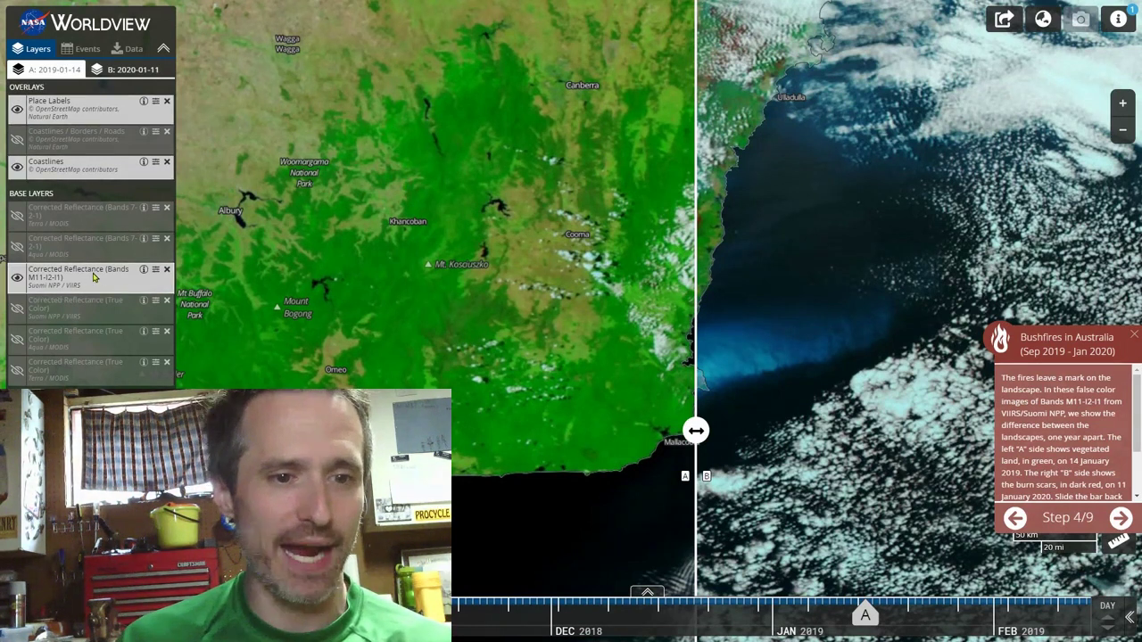
Toggle Place Labels and Corrected Reflectance (Bands M11-I2-I1) off and back on for side B, 2020-01-11, and reposition the comparison divider.
click(135, 71)
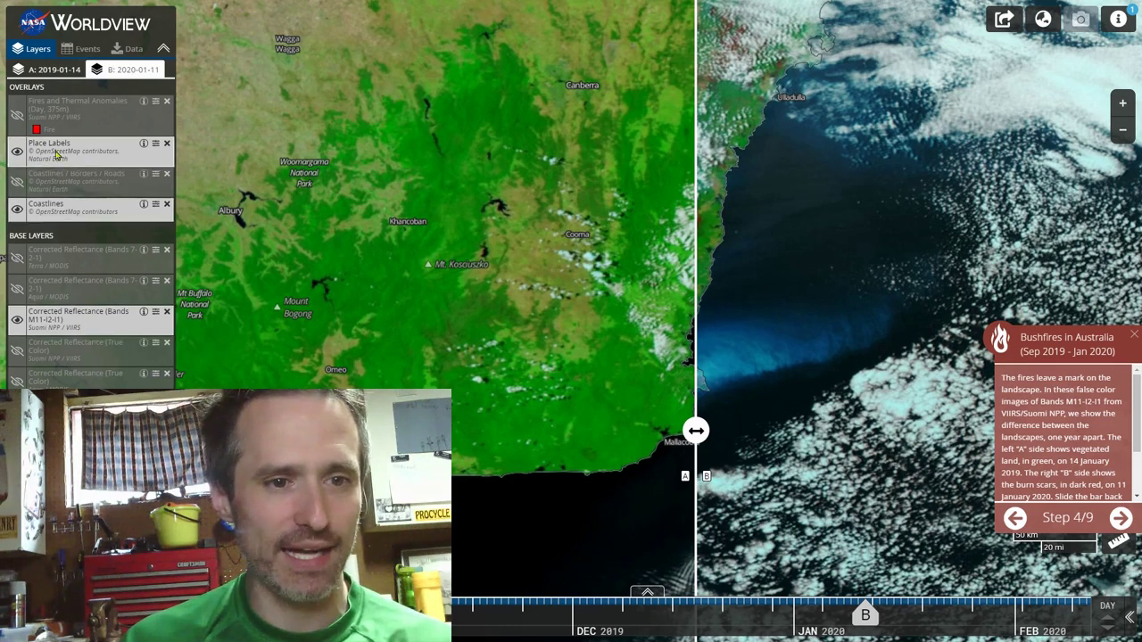
click(17, 153)
click(17, 153)
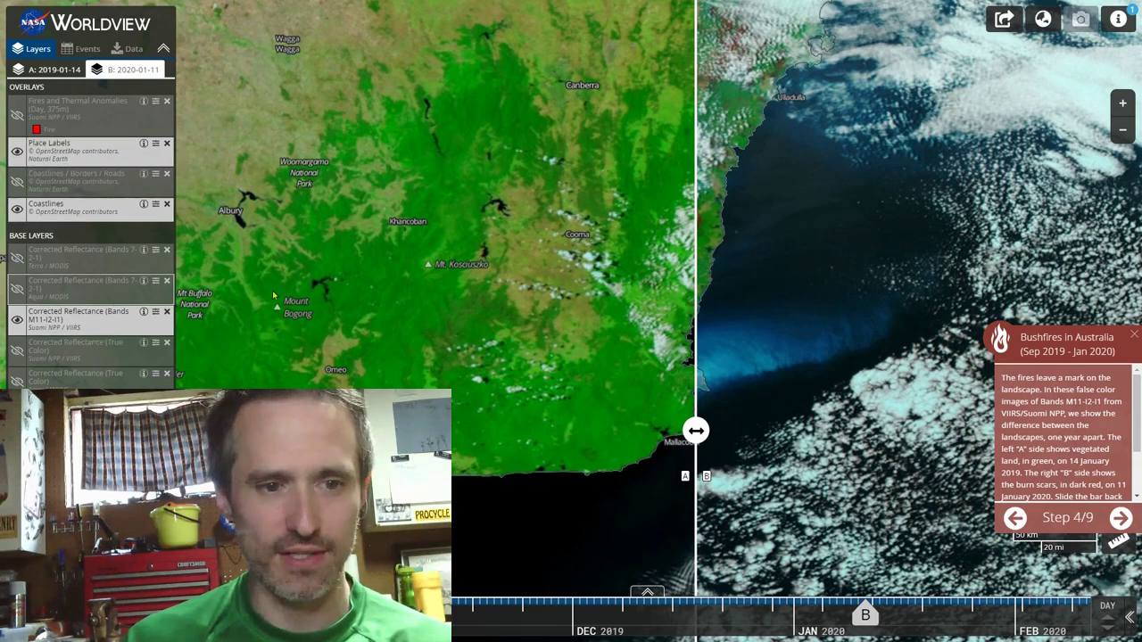
drag(696, 431, 625, 423)
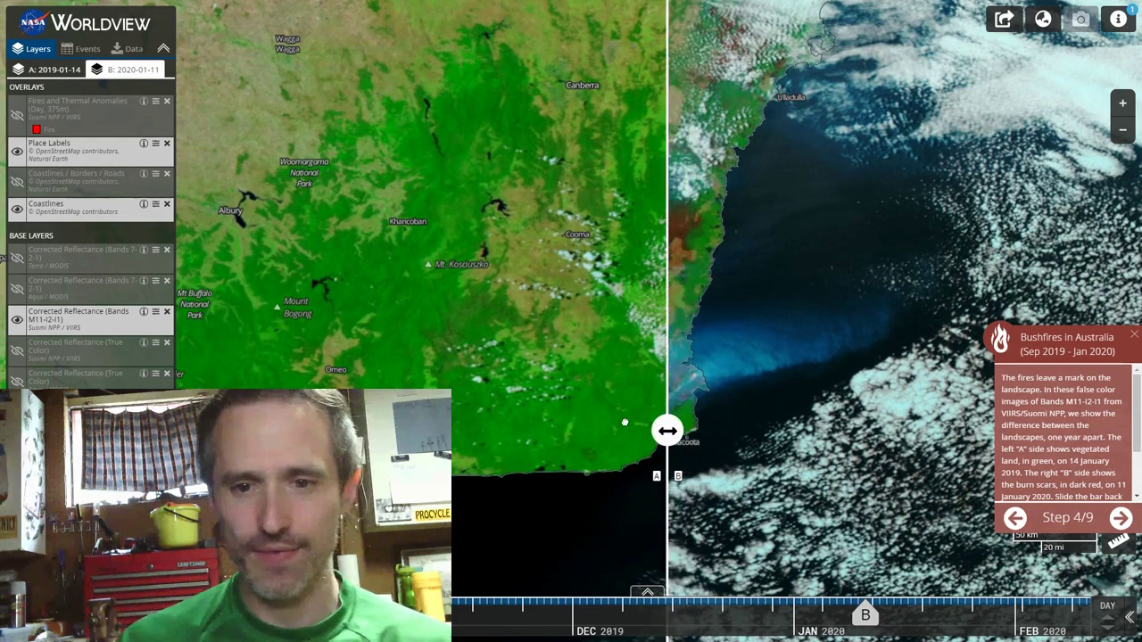
click(16, 322)
click(16, 323)
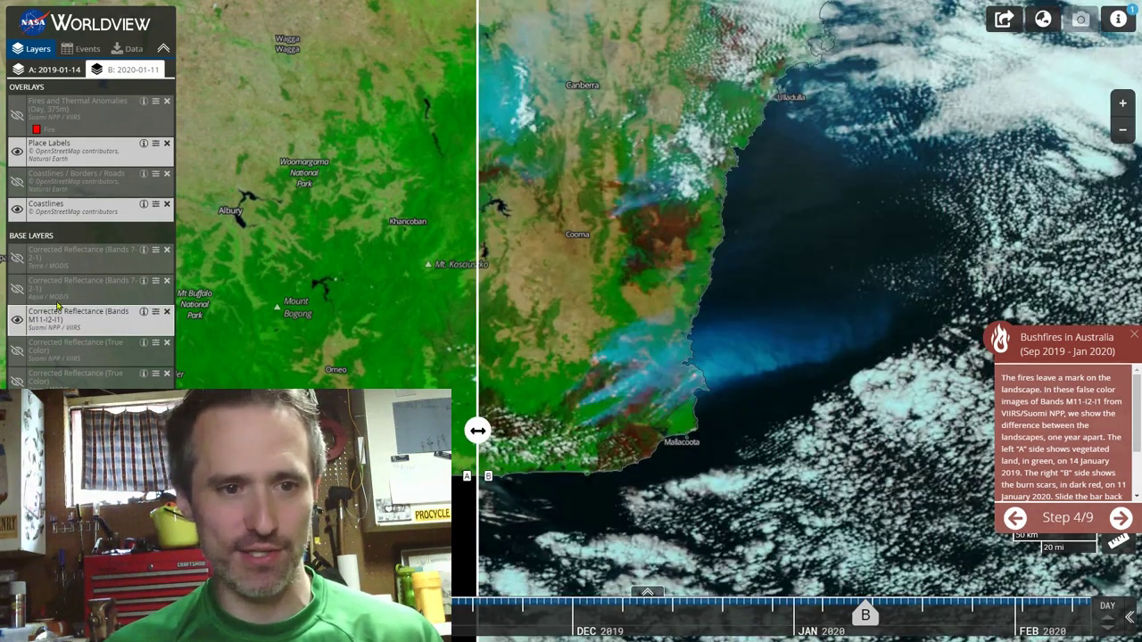
Compare the layer lists of sides A and B, ending on B, and return the comparison divider to about mid-map.
click(61, 70)
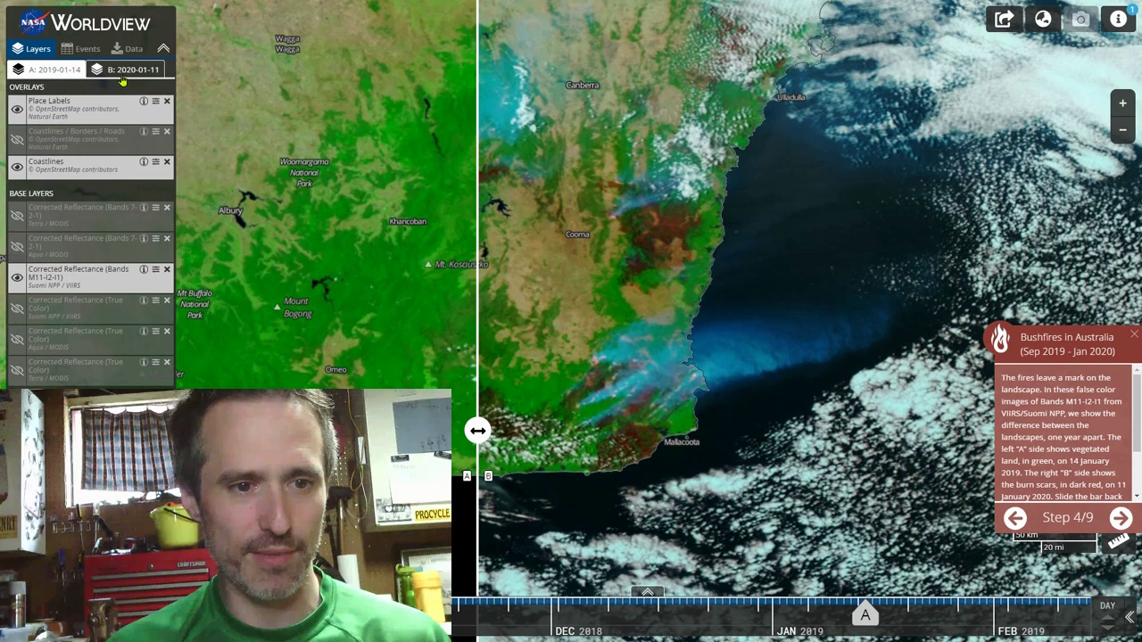
click(130, 77)
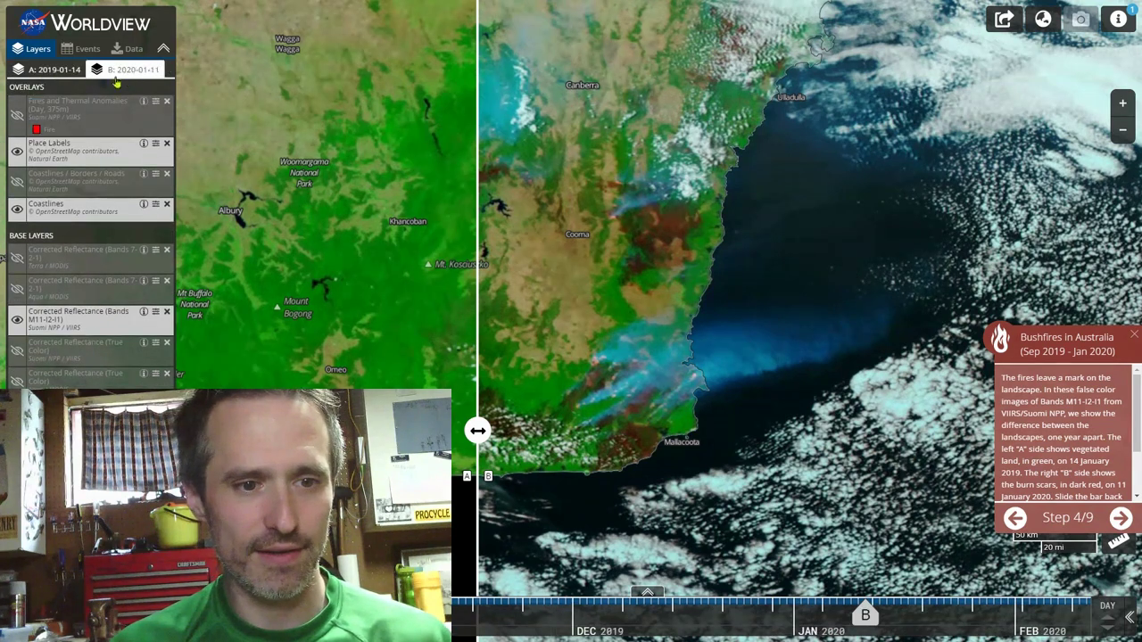
click(57, 71)
click(129, 69)
drag(478, 431, 565, 431)
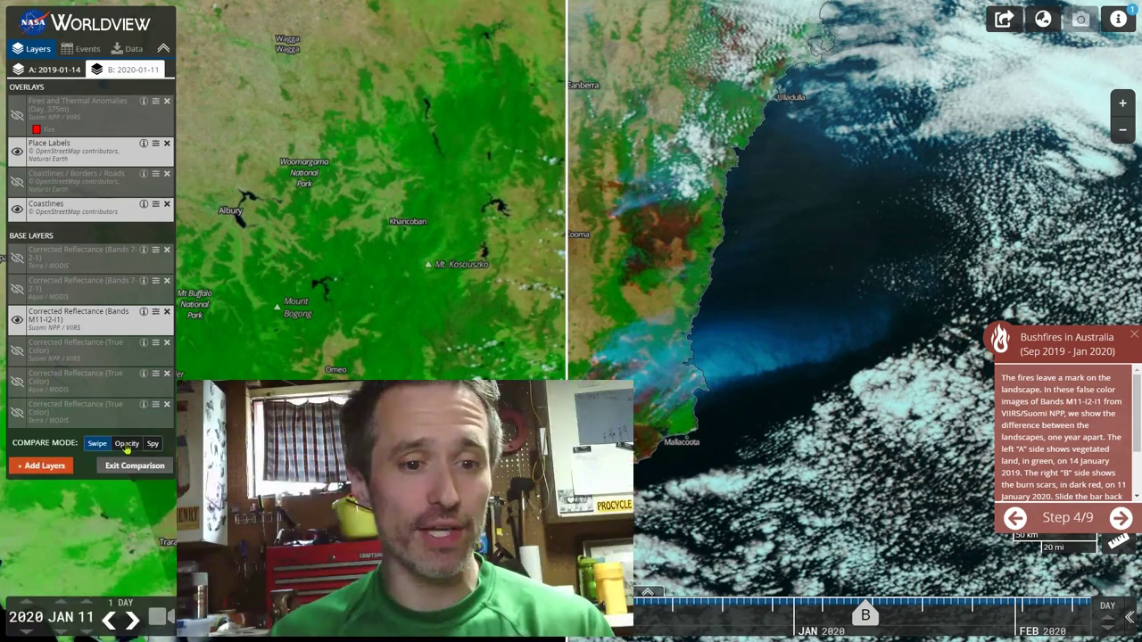
Switch the comparison to Spy mode with side A active and inspect the 2020 burn scars around Mallacoota and Corryong.
click(151, 445)
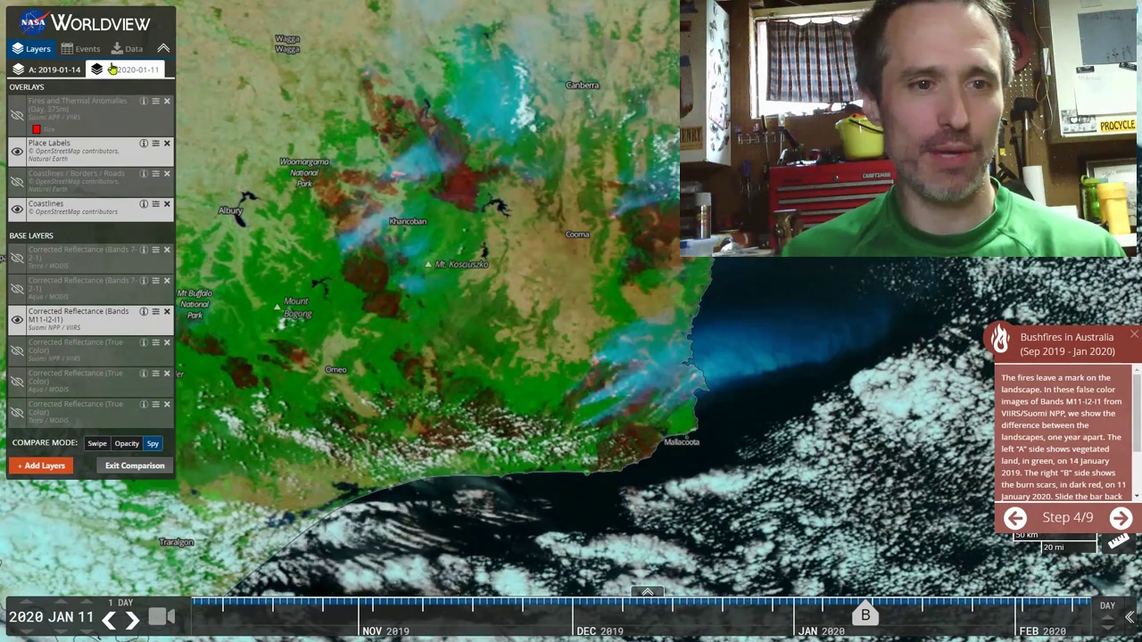
click(45, 70)
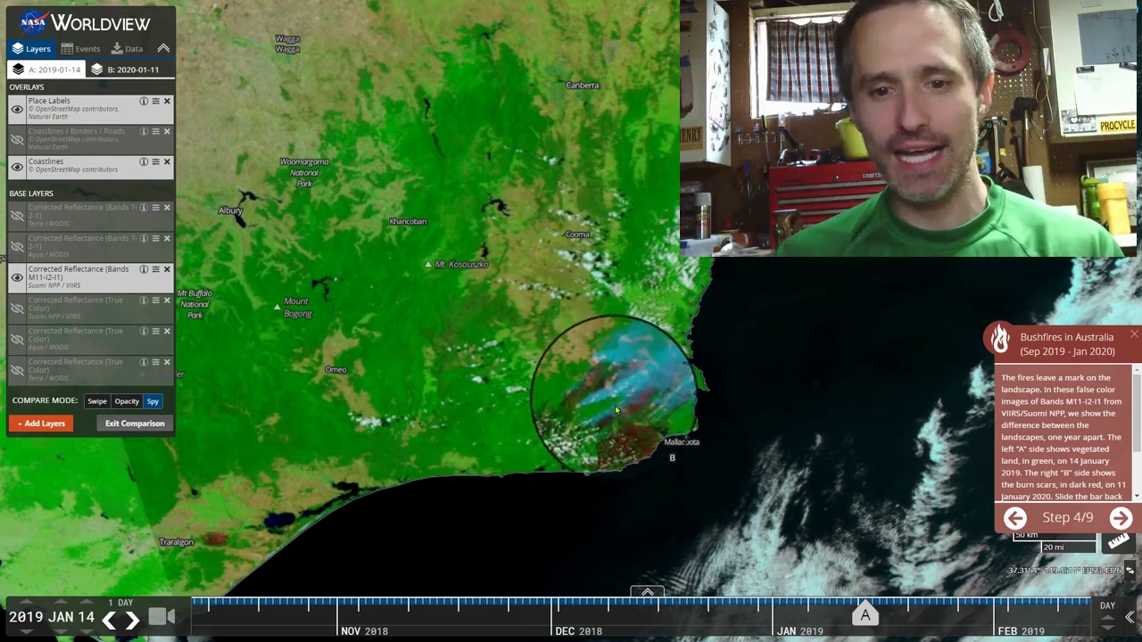
scroll(615, 405, up, 2)
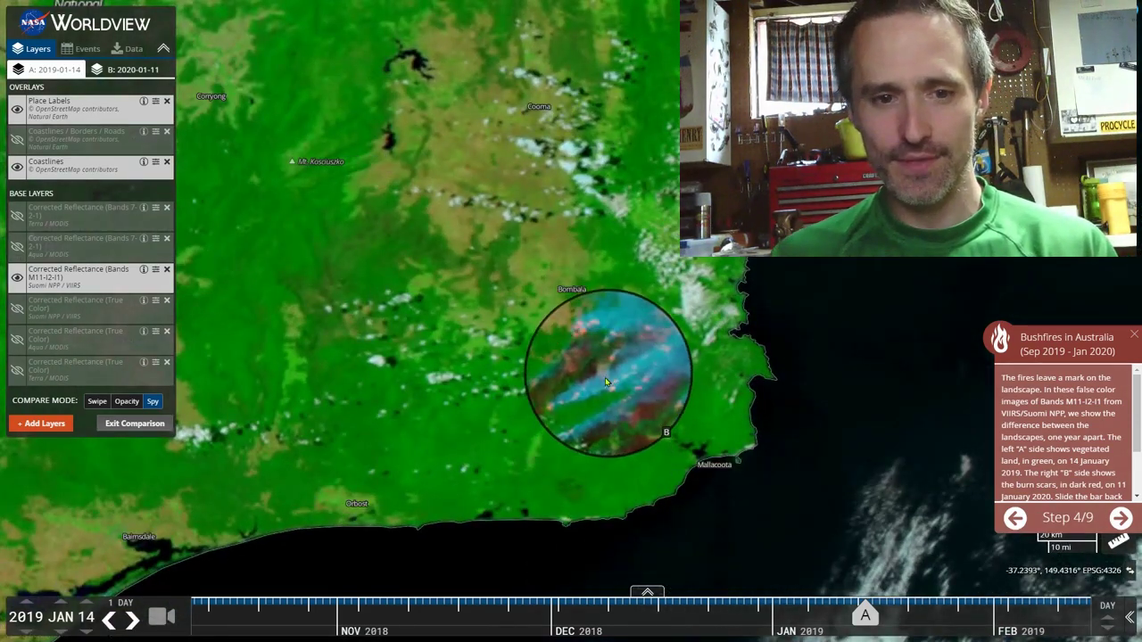
scroll(595, 435, up, 2)
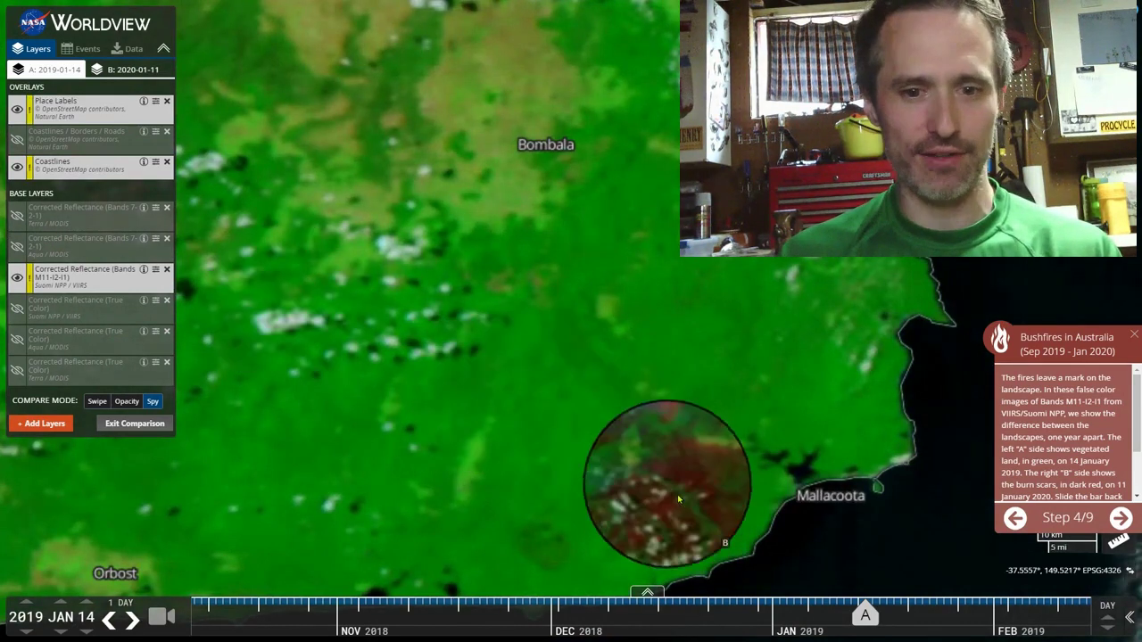
scroll(615, 457, down, 2)
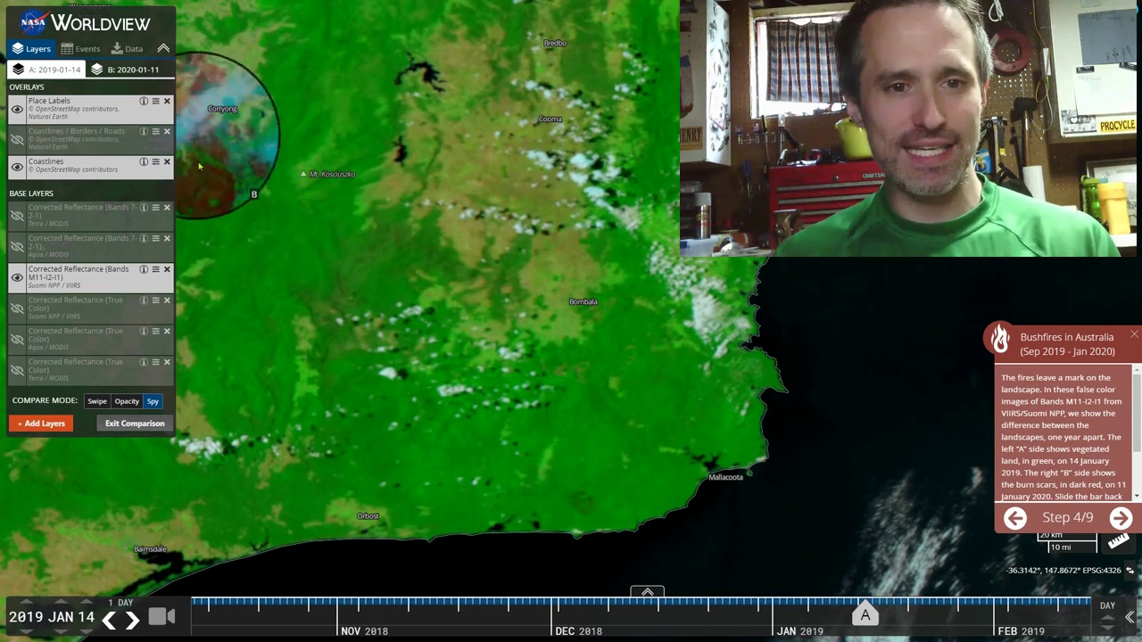
Blend the two dates about halfway in Opacity comparison mode, and advance the bushfires story to step 5 on Kangaroo Island.
click(127, 401)
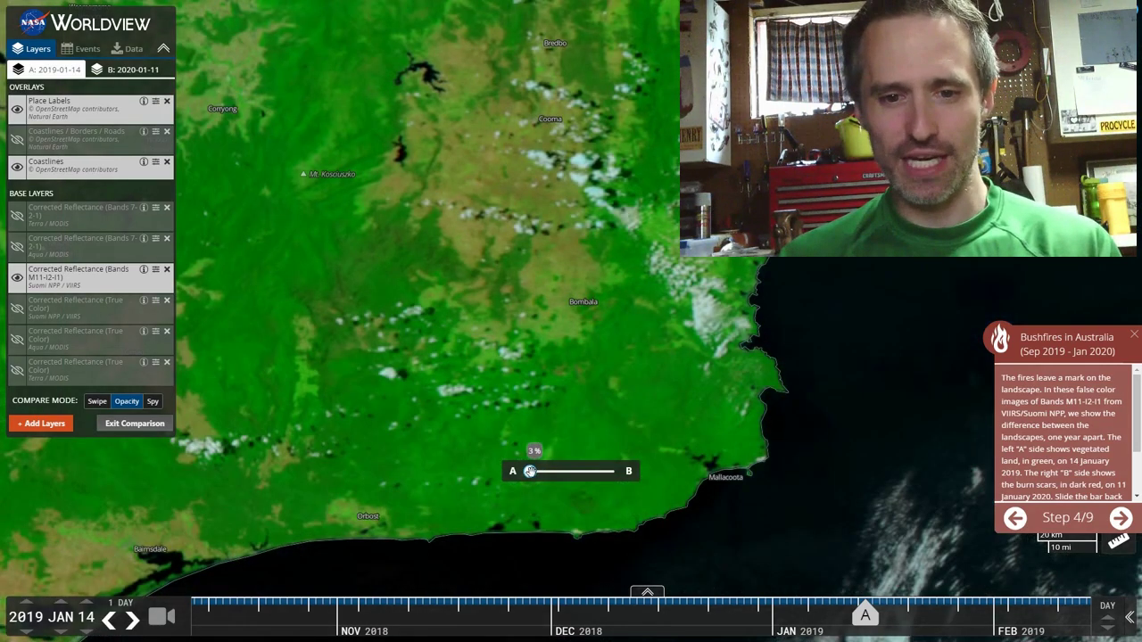
mouse_move(560, 471)
mouse_down()
mouse_move(604, 471)
mouse_move(564, 472)
mouse_up()
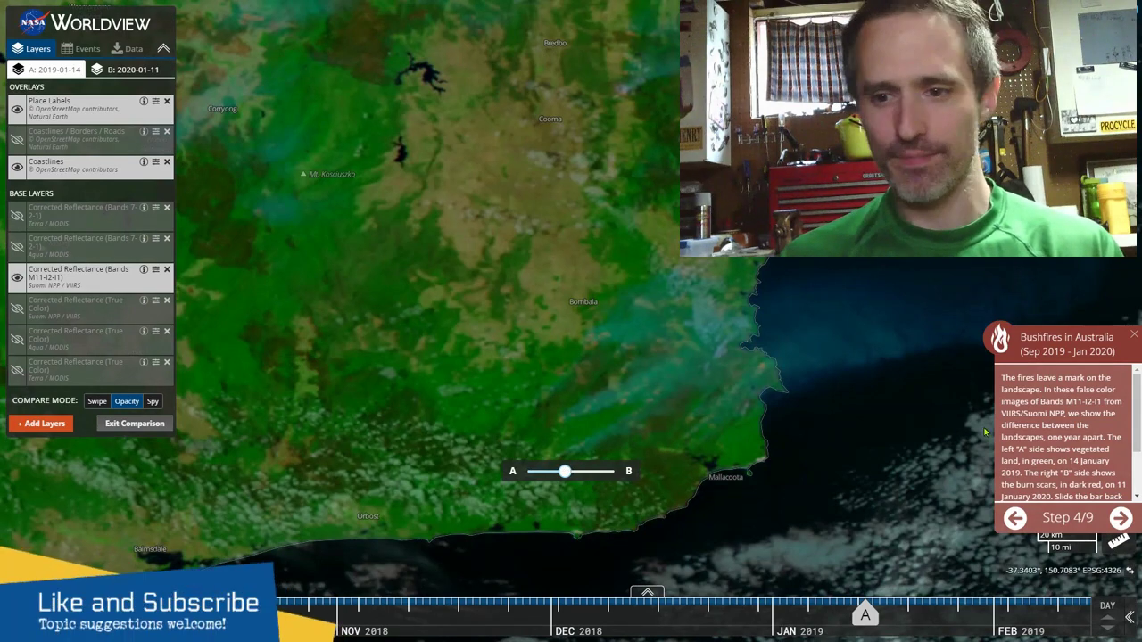
click(1121, 518)
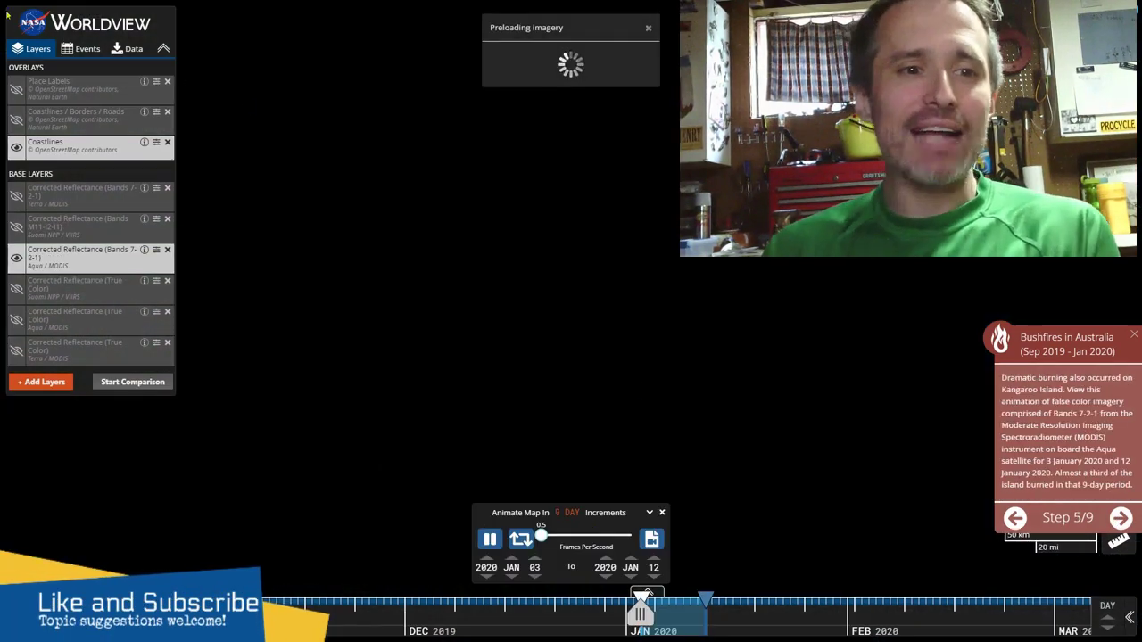
Reset Worldview to its defaults and open the Pine Island Glacier/Iceberg B-46 (November 2018) story.
click(66, 28)
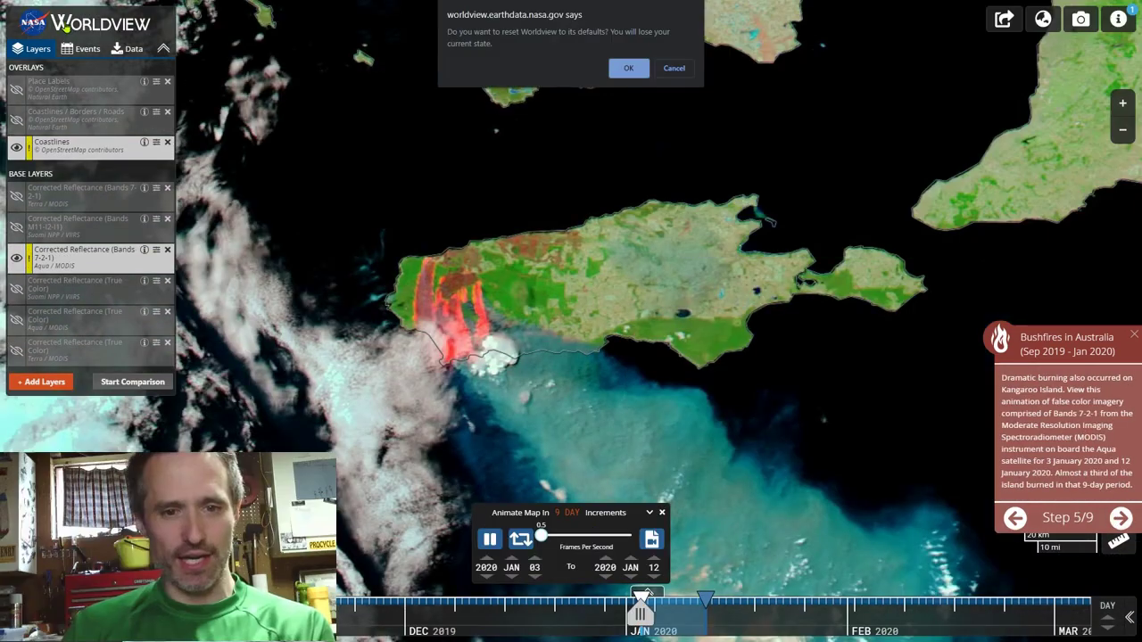
click(630, 69)
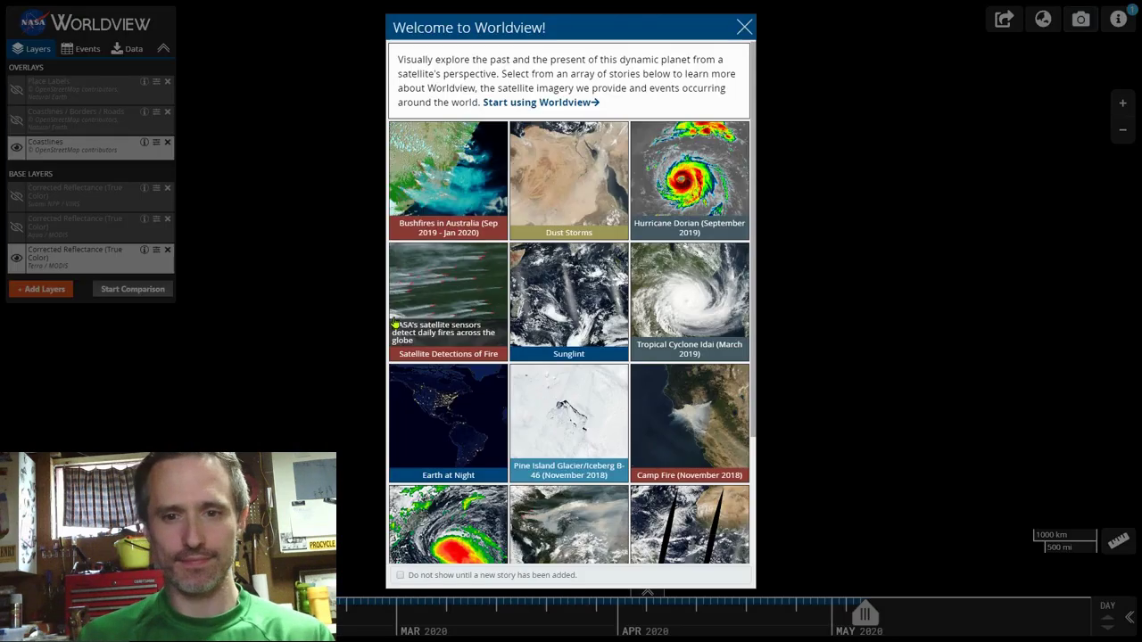
scroll(589, 509, down, 2)
scroll(589, 509, up, 1)
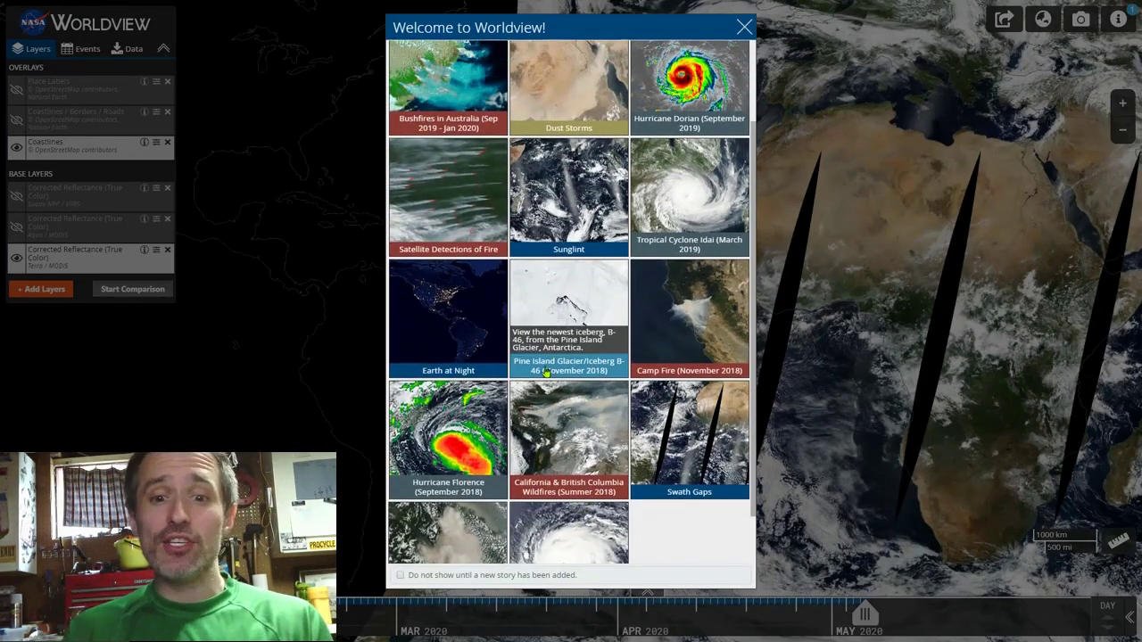
click(553, 316)
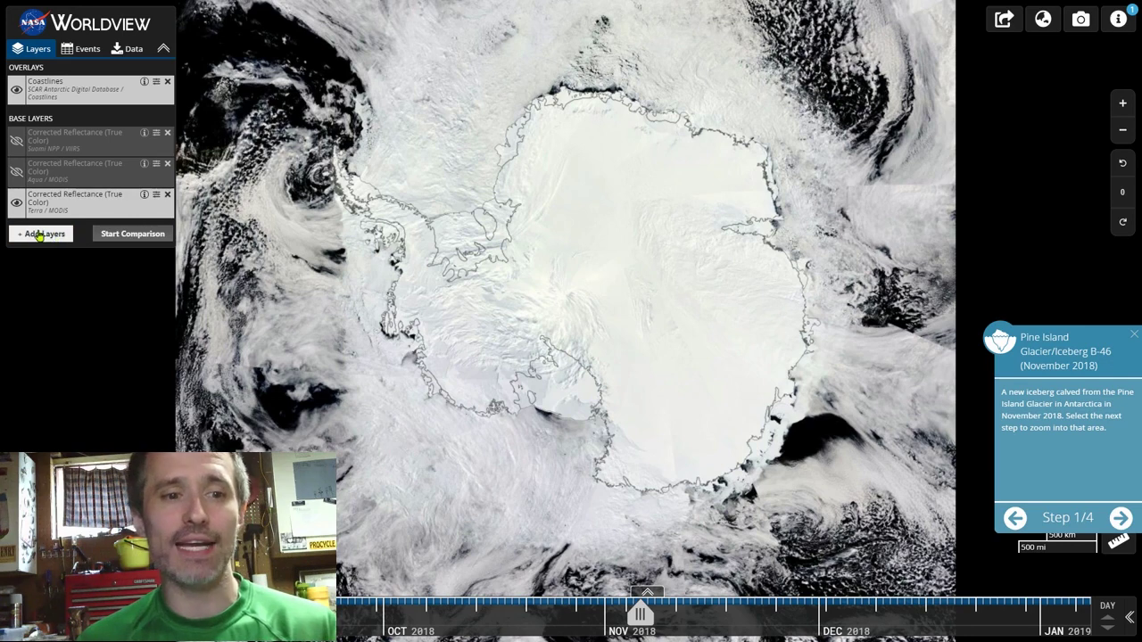
Browse the layer catalogue available for the Antarctic map, leave full-screen mode, and close the catalogue.
click(39, 235)
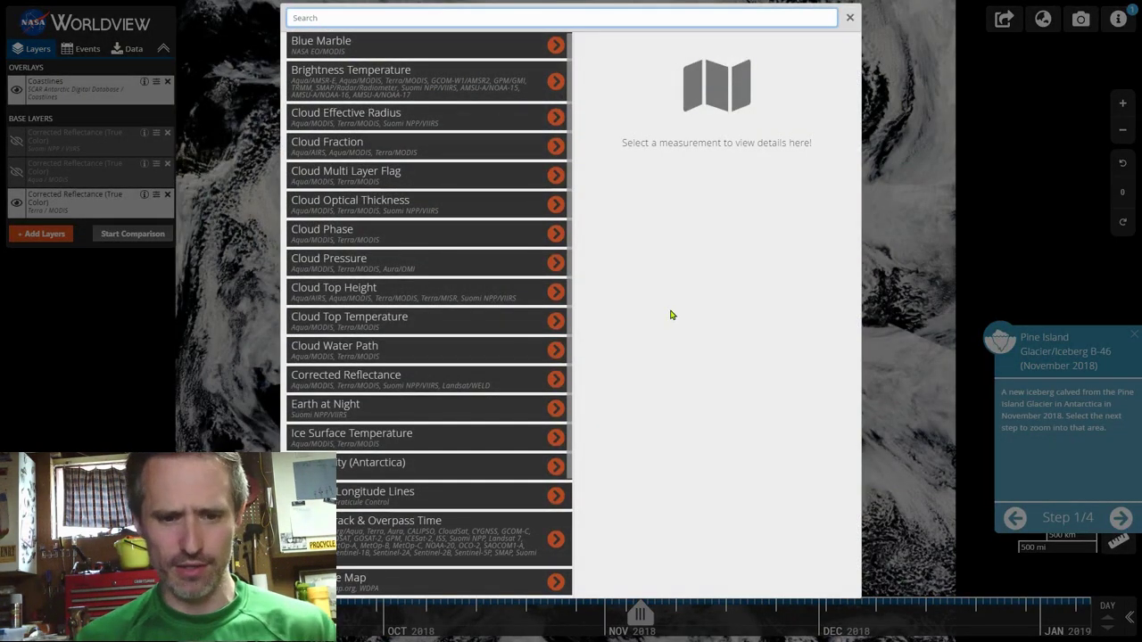
click(349, 49)
click(403, 49)
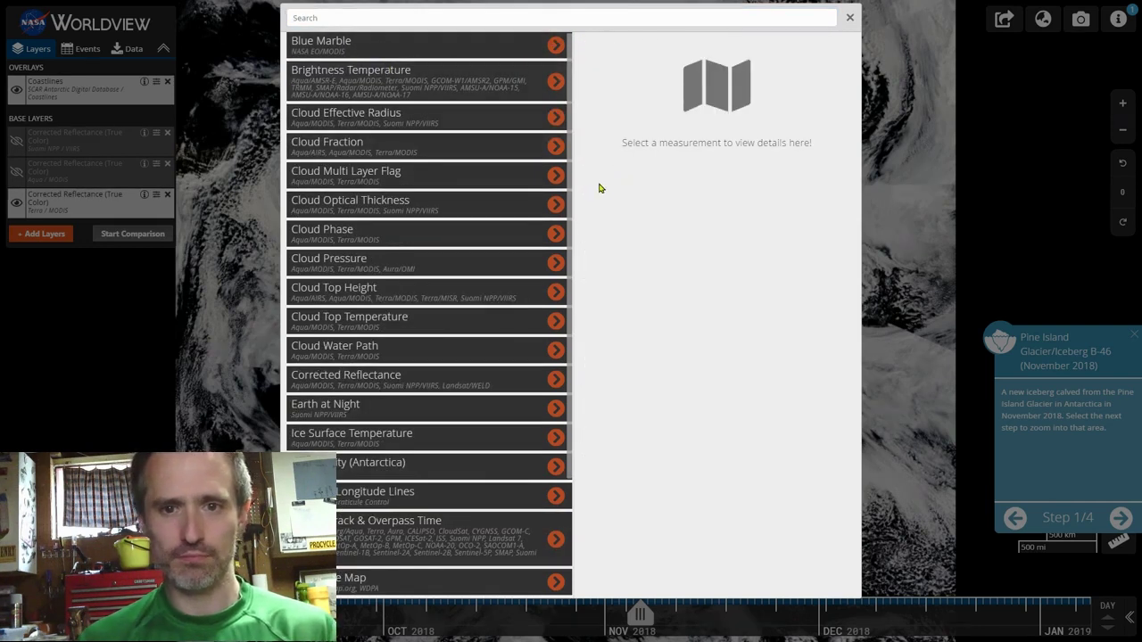
key(F11)
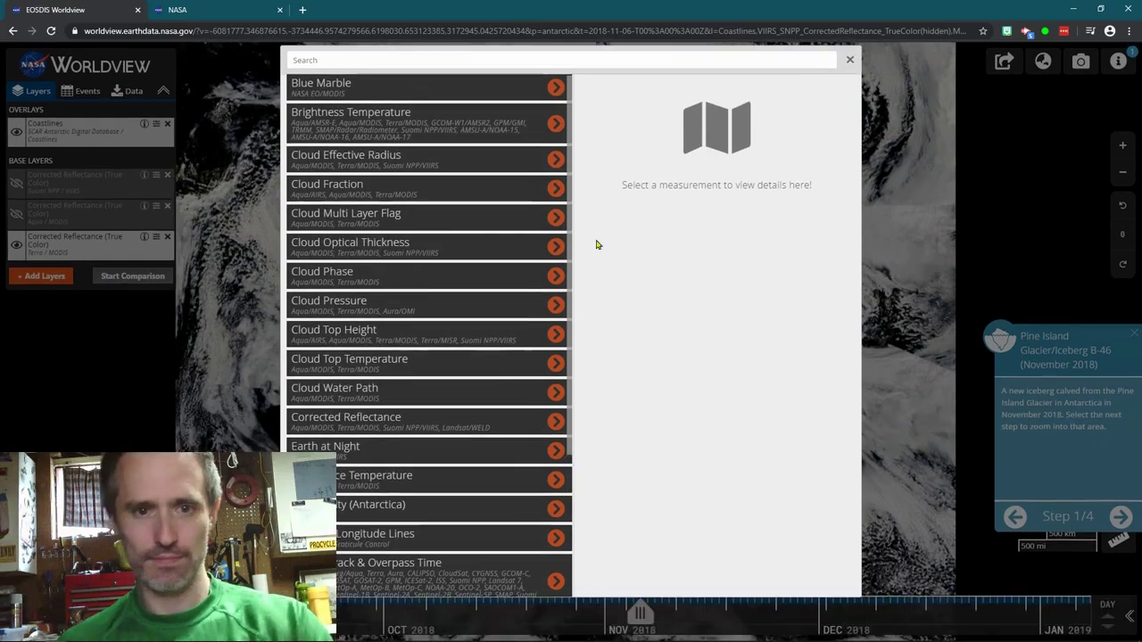
click(850, 61)
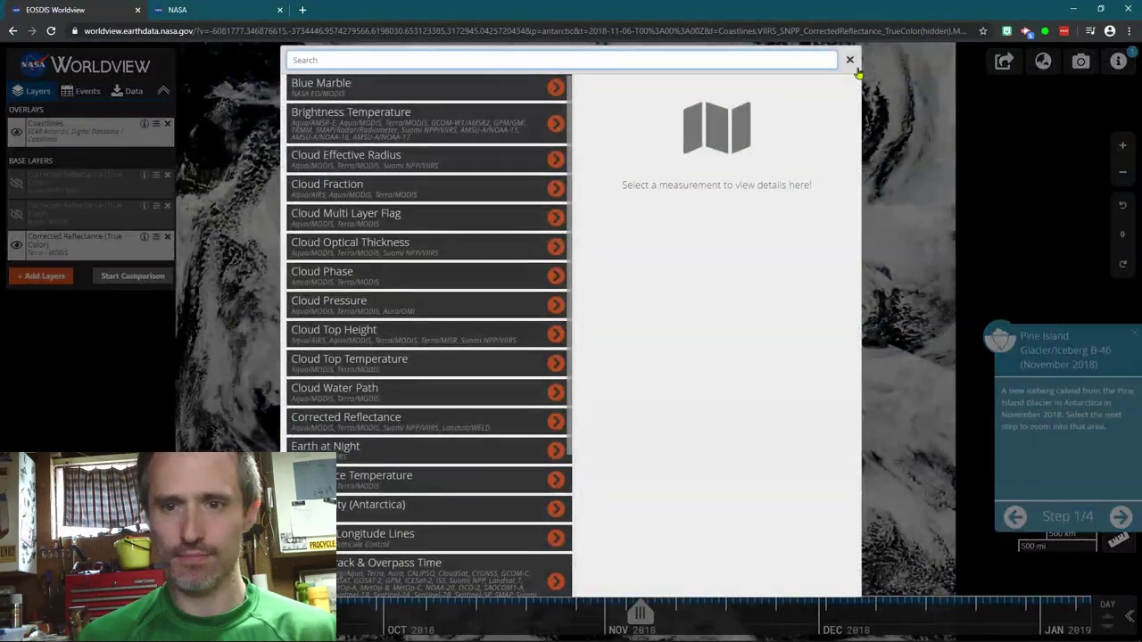
click(850, 61)
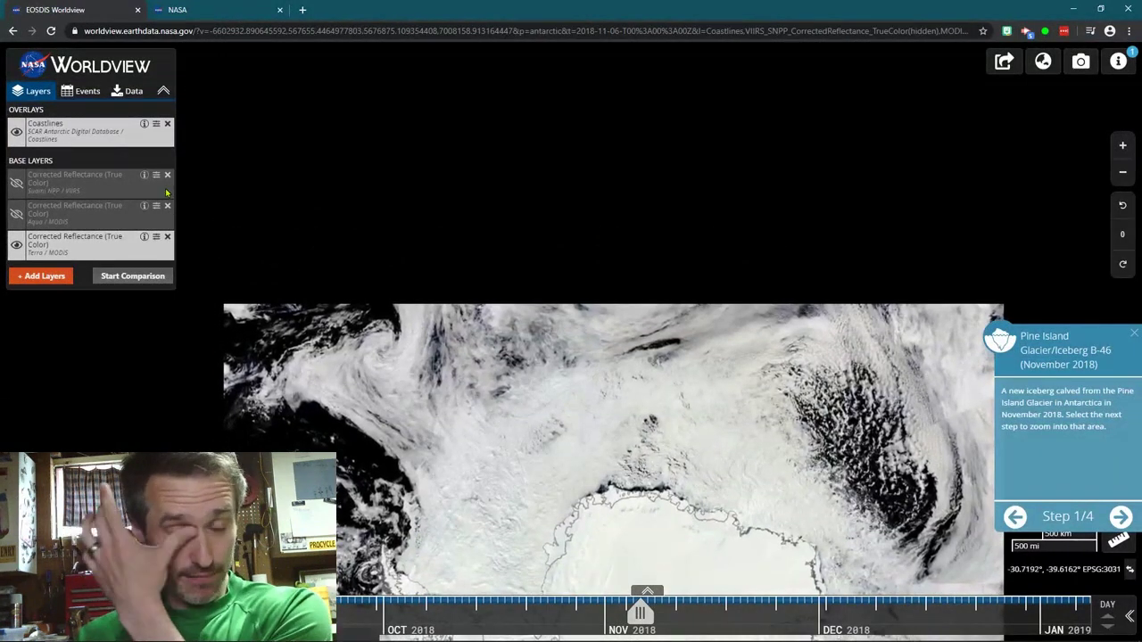
Reset Worldview to its defaults and open the Bushfires in Australia (Sep 2019 - Jan 2020) story.
click(93, 68)
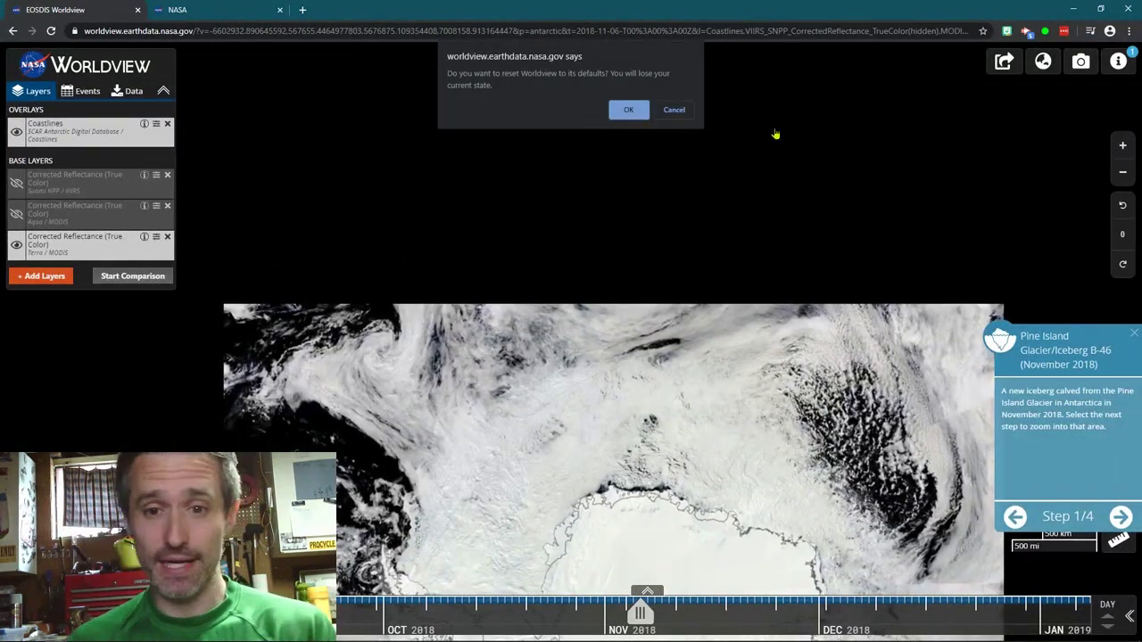
click(630, 110)
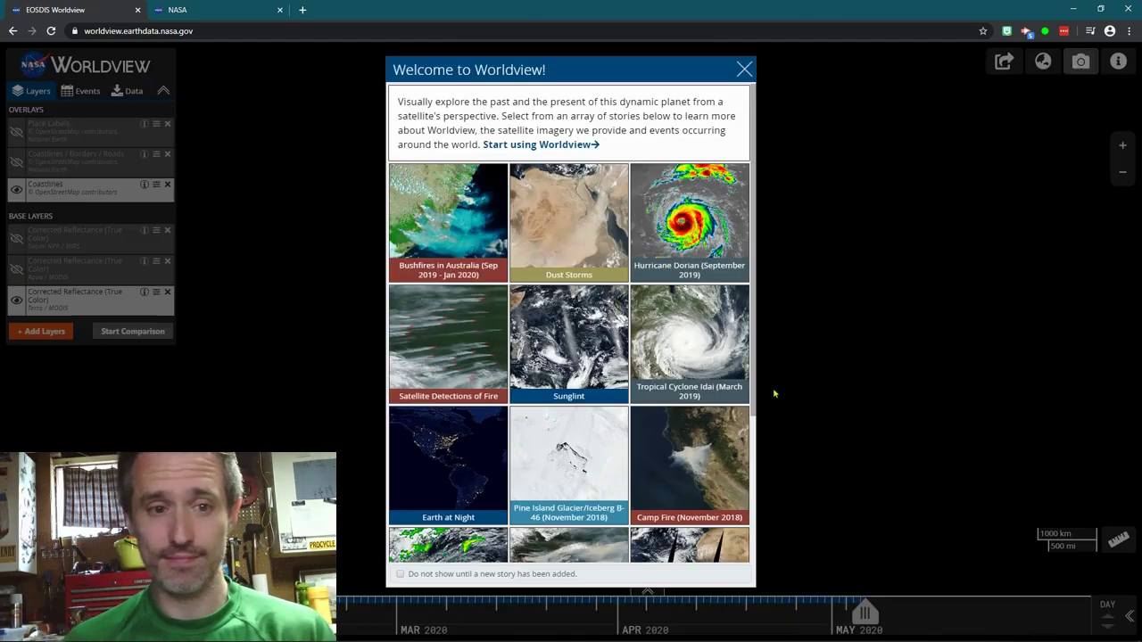
click(461, 208)
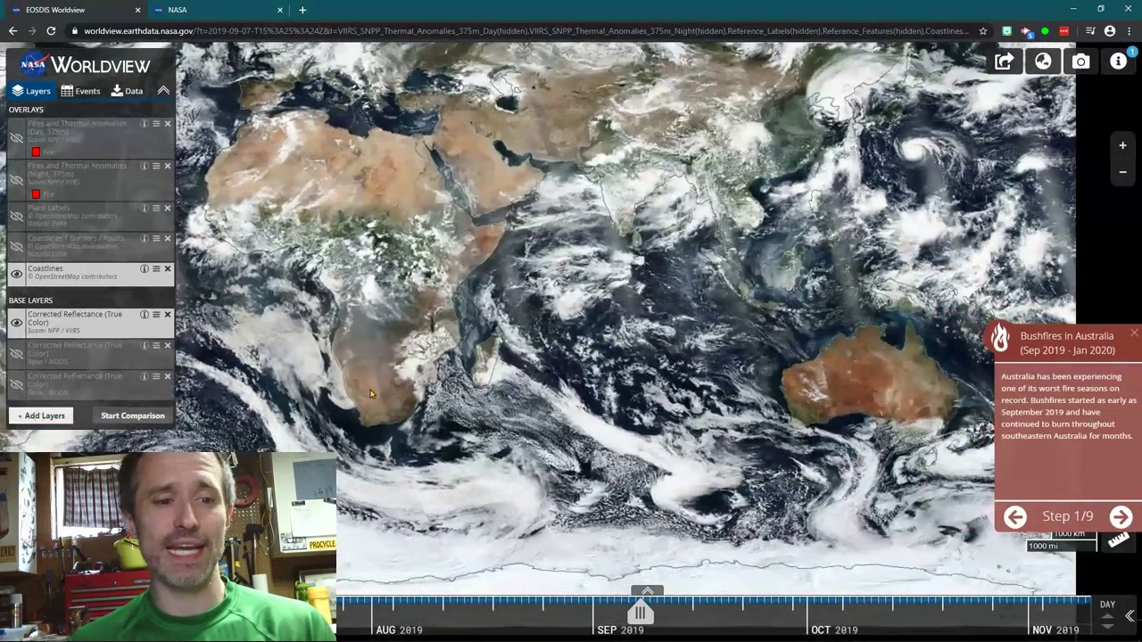
Add the Human Built-up And Settlement Extent overlay from the Ash Plumes category to the bushfires story map.
click(41, 416)
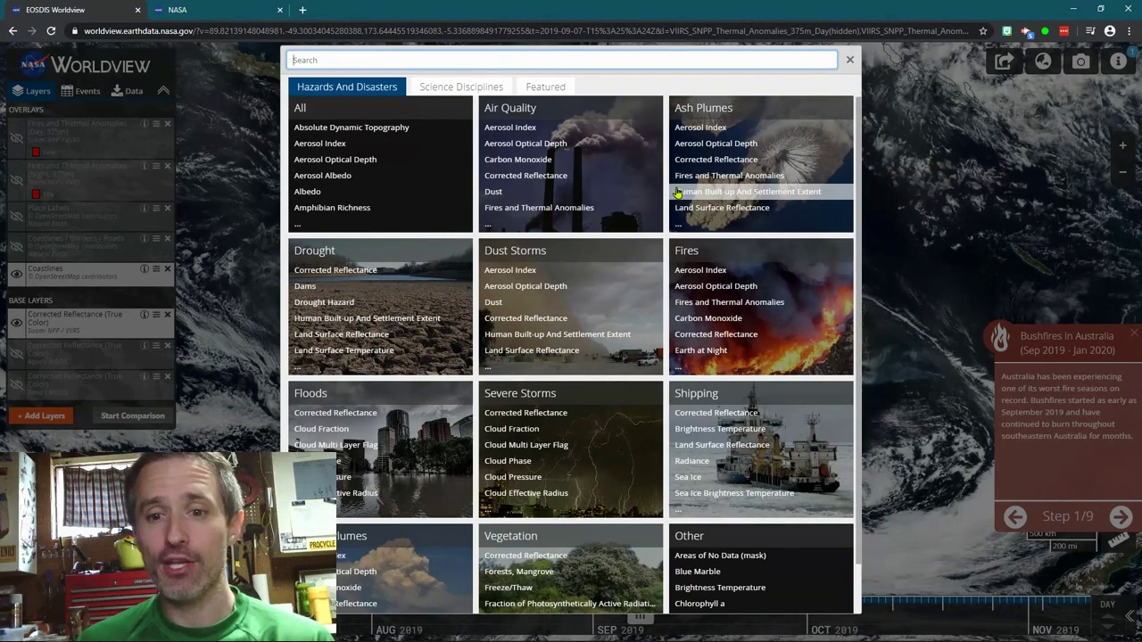
click(758, 192)
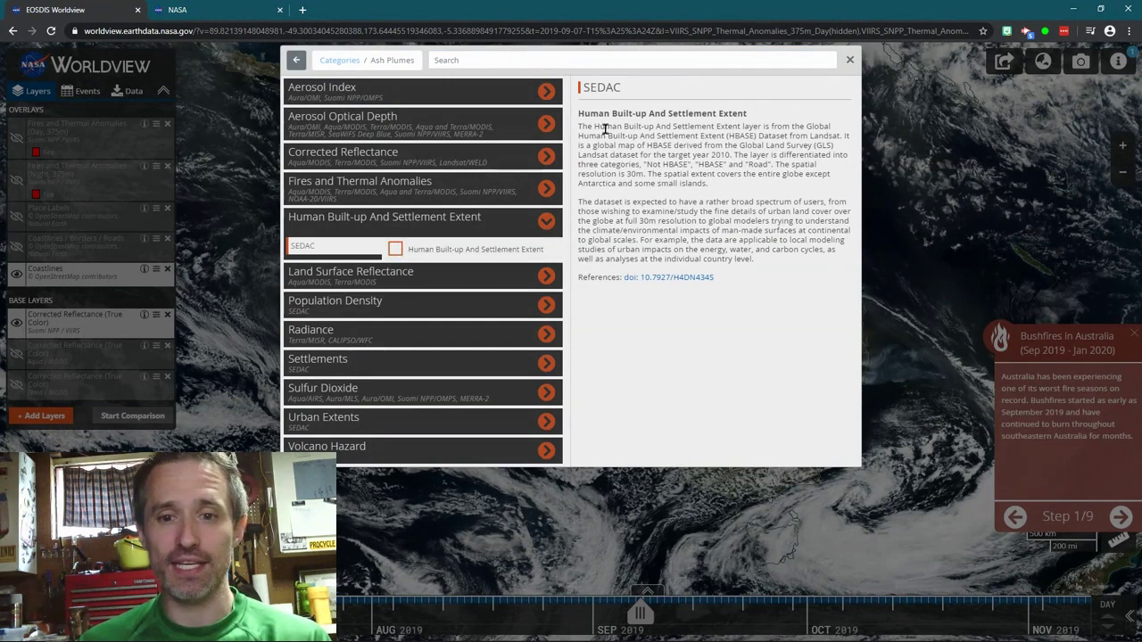
click(395, 251)
click(849, 60)
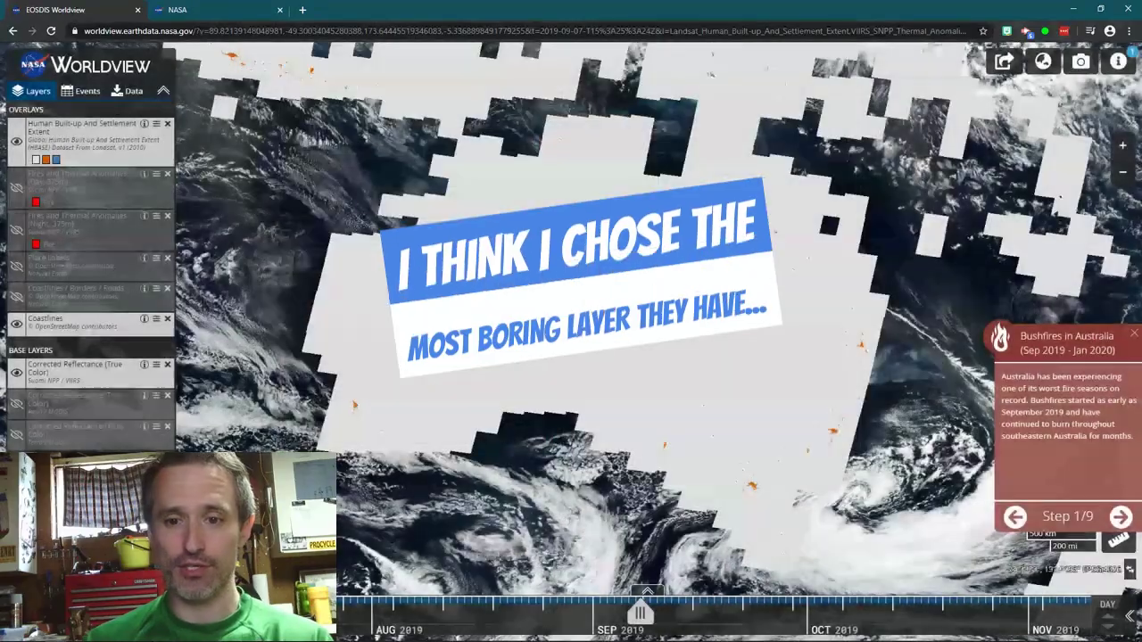
Dismiss the welcome stories and examine the black swath gaps in the default imagery around Africa and Asia.
scroll(723, 357, down, 5)
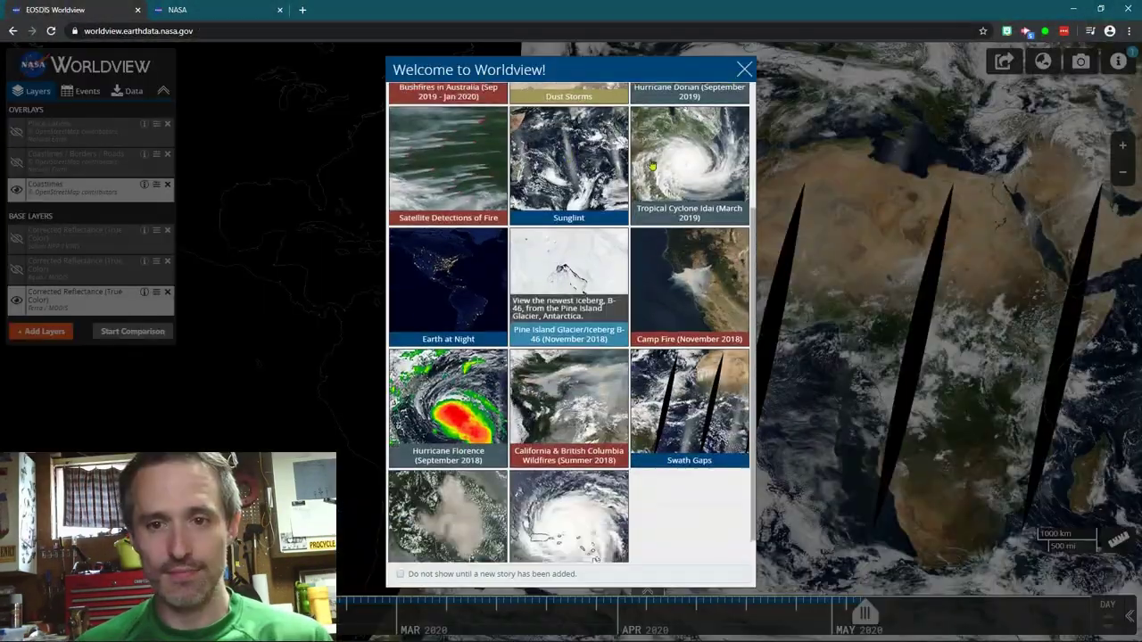
click(744, 70)
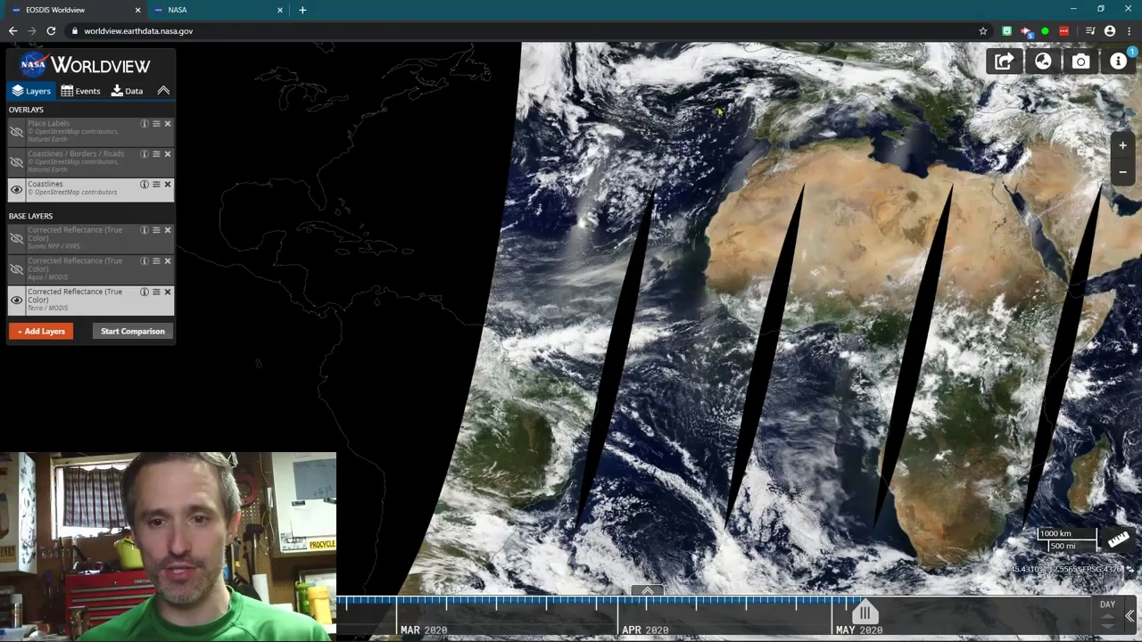
drag(854, 247, 732, 255)
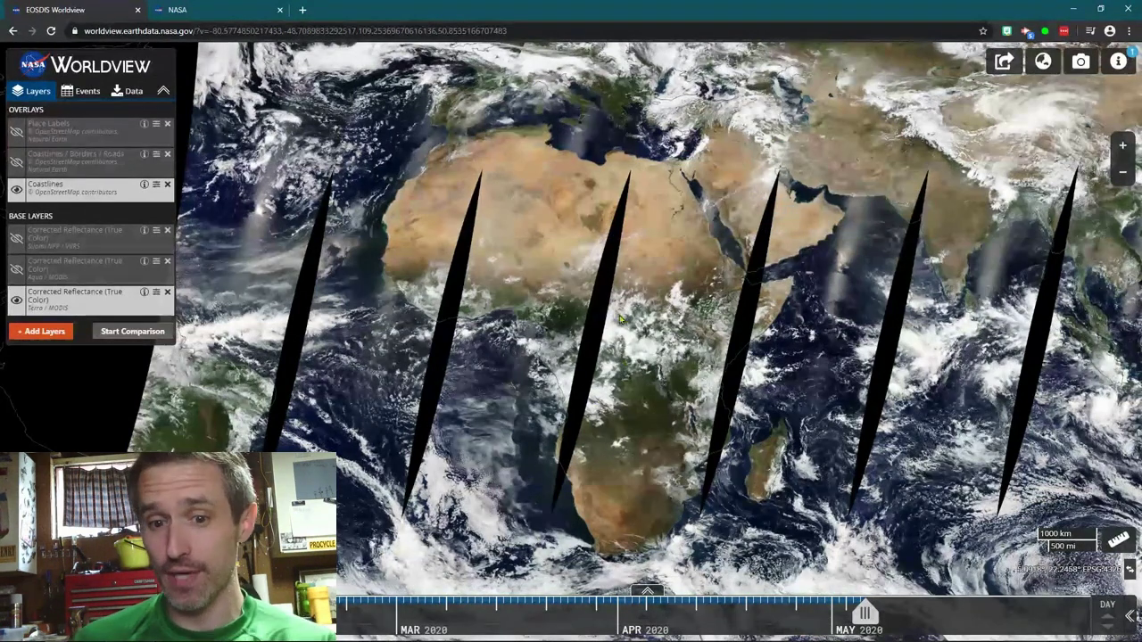
mouse_move(658, 366)
mouse_down()
mouse_move(964, 359)
mouse_move(673, 360)
mouse_up()
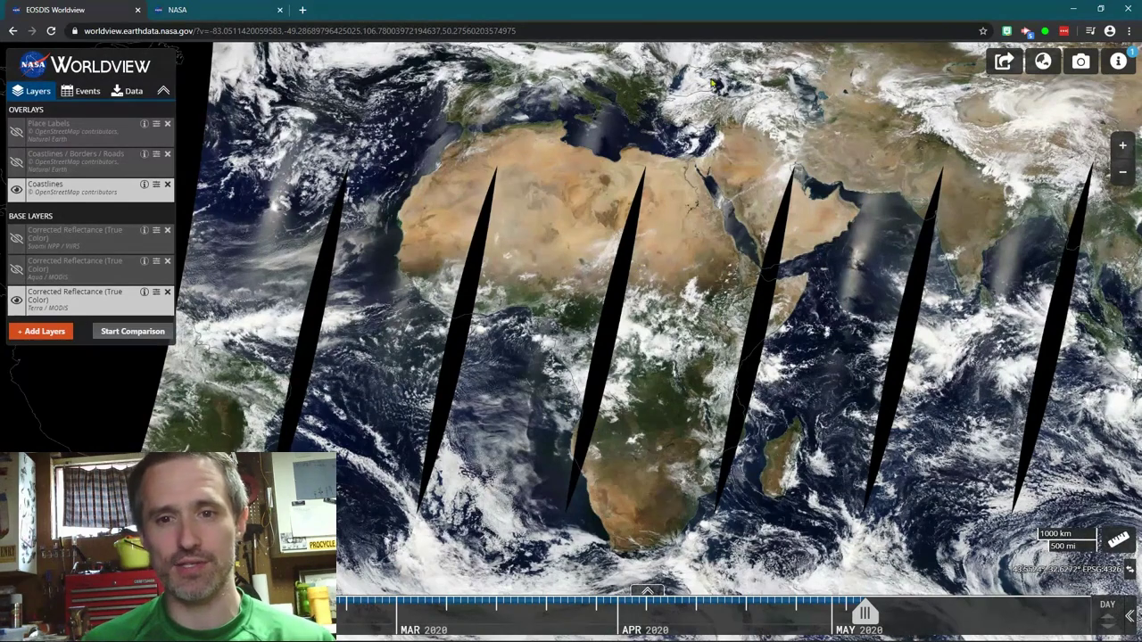
scroll(734, 120, up, 3)
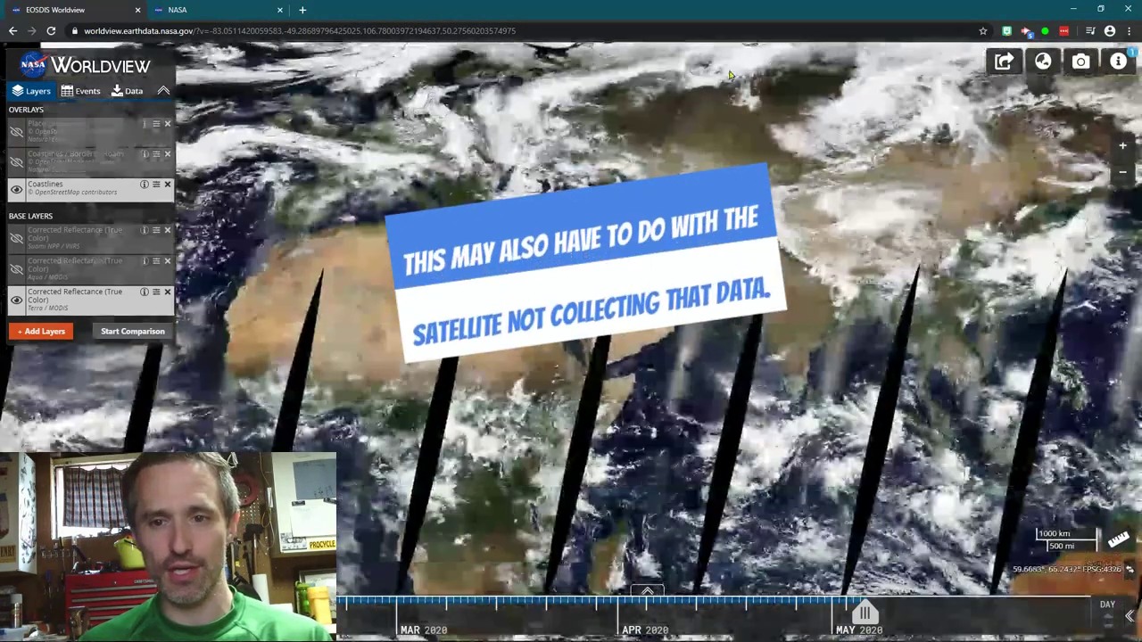
drag(734, 121, 735, 89)
drag(456, 309, 551, 239)
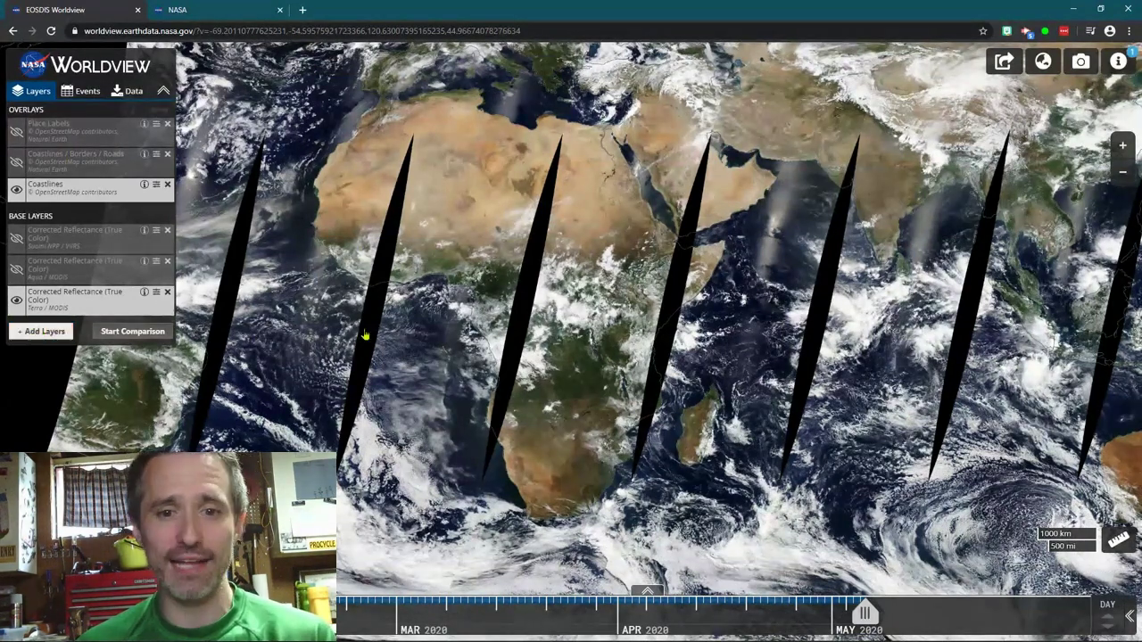
Open the Ash Plumes layers in the catalogue and switch Human Built-up And Settlement Extent on and off again.
click(38, 331)
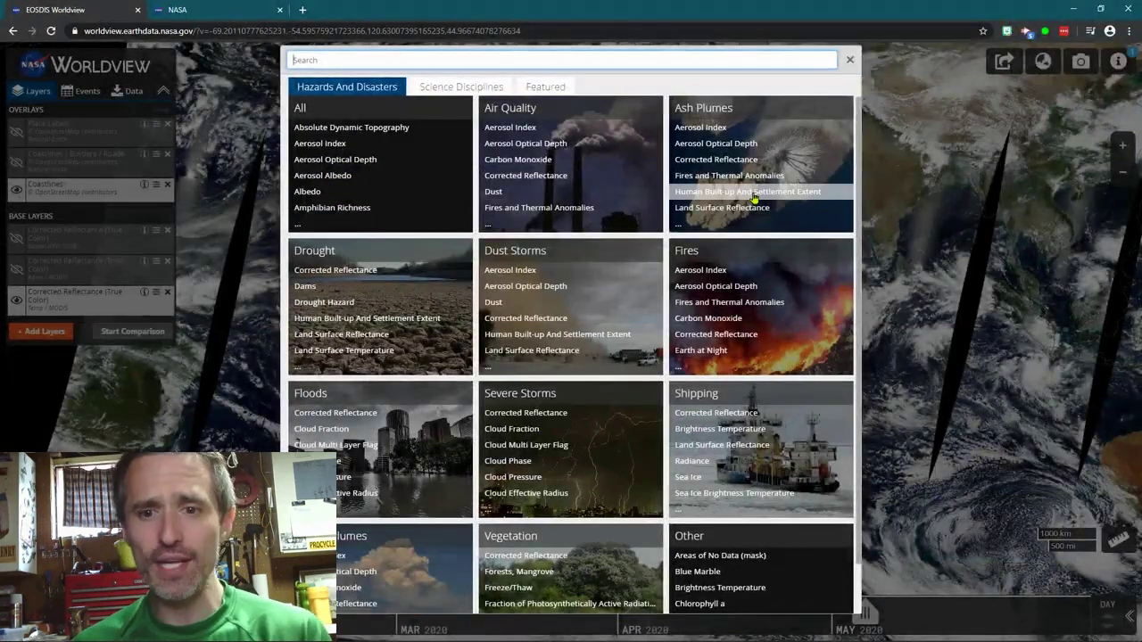
click(754, 195)
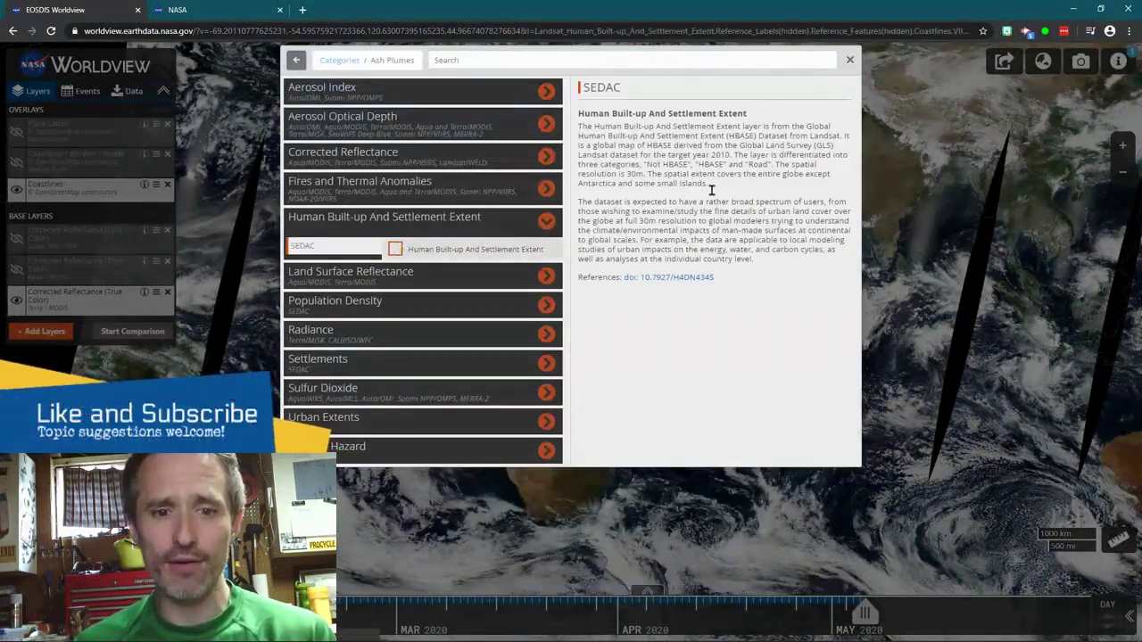
click(396, 249)
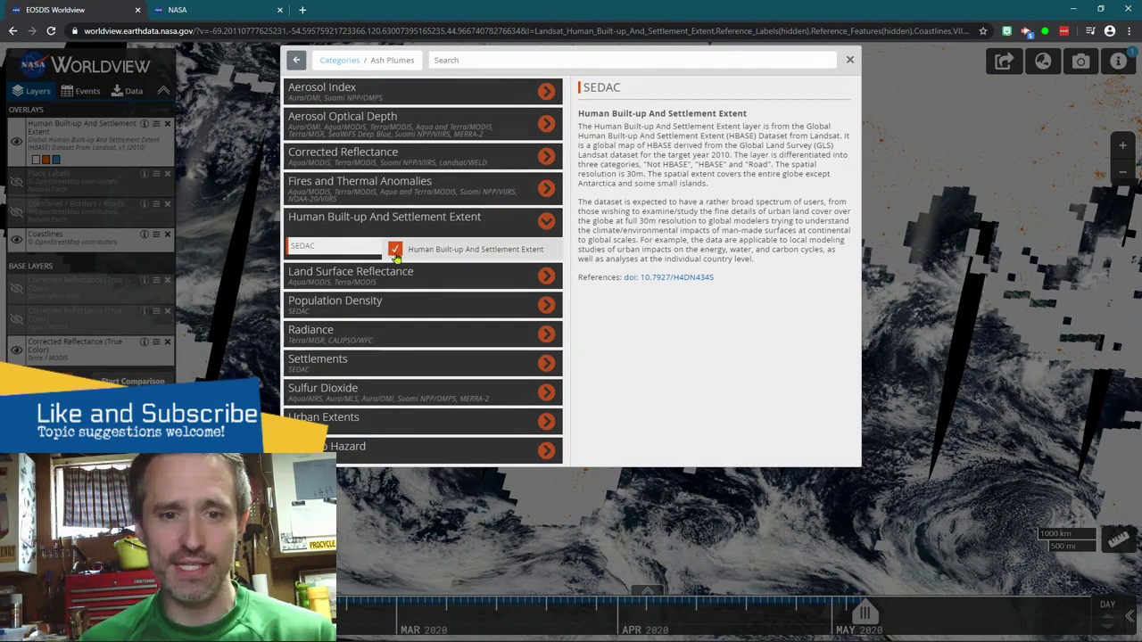
click(395, 249)
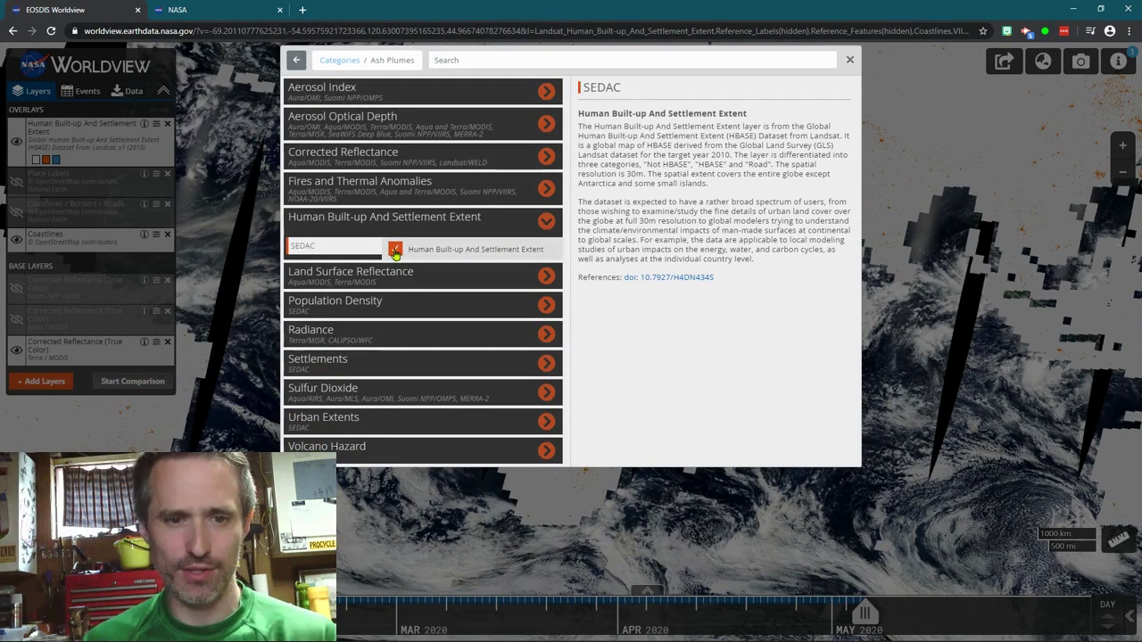
Add the Population Density, 2000 and Population Density, 2020 overlays to the map and close the layer catalogue.
click(526, 306)
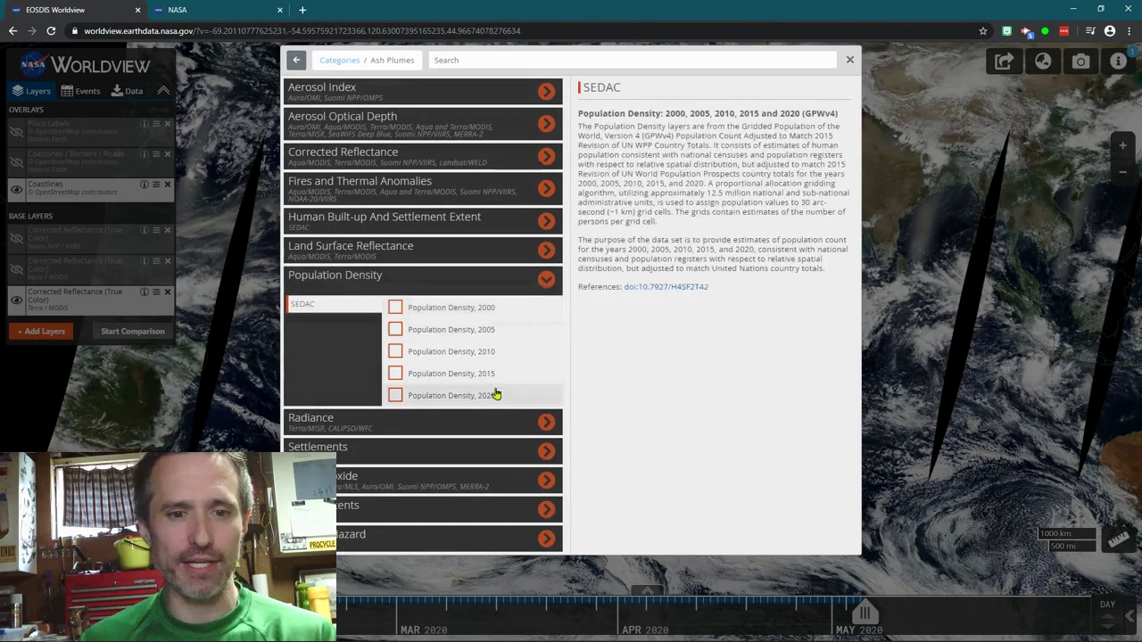
click(395, 307)
click(395, 395)
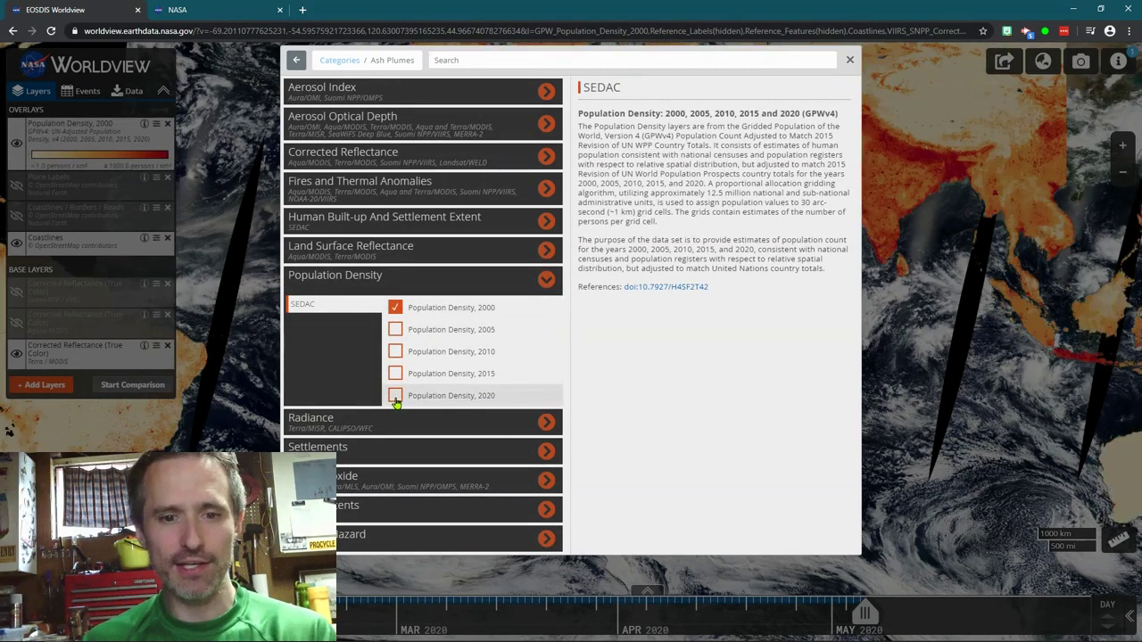
click(849, 60)
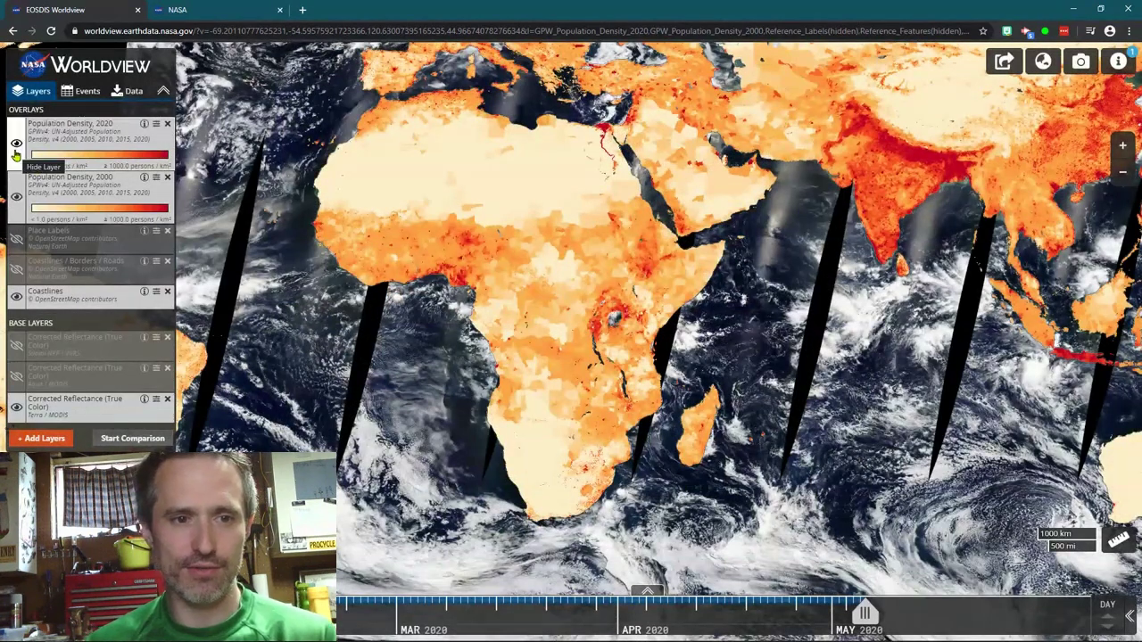
Toggle the 2000 and 2020 population density overlays to compare the two years over Africa and southern Asia.
click(16, 198)
click(16, 198)
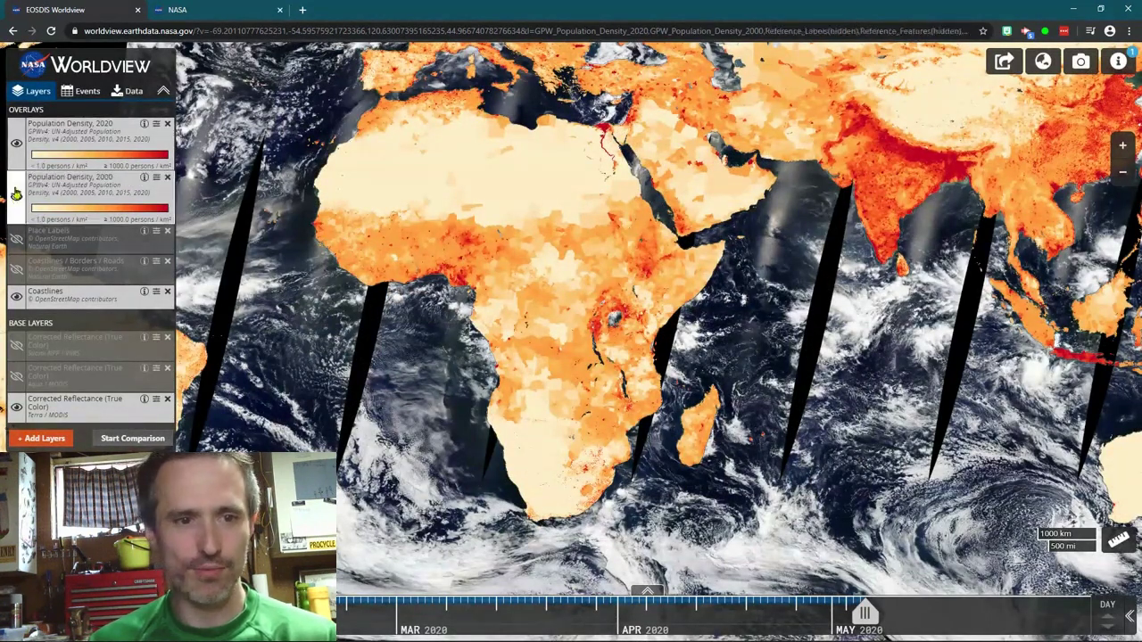
click(16, 147)
click(16, 147)
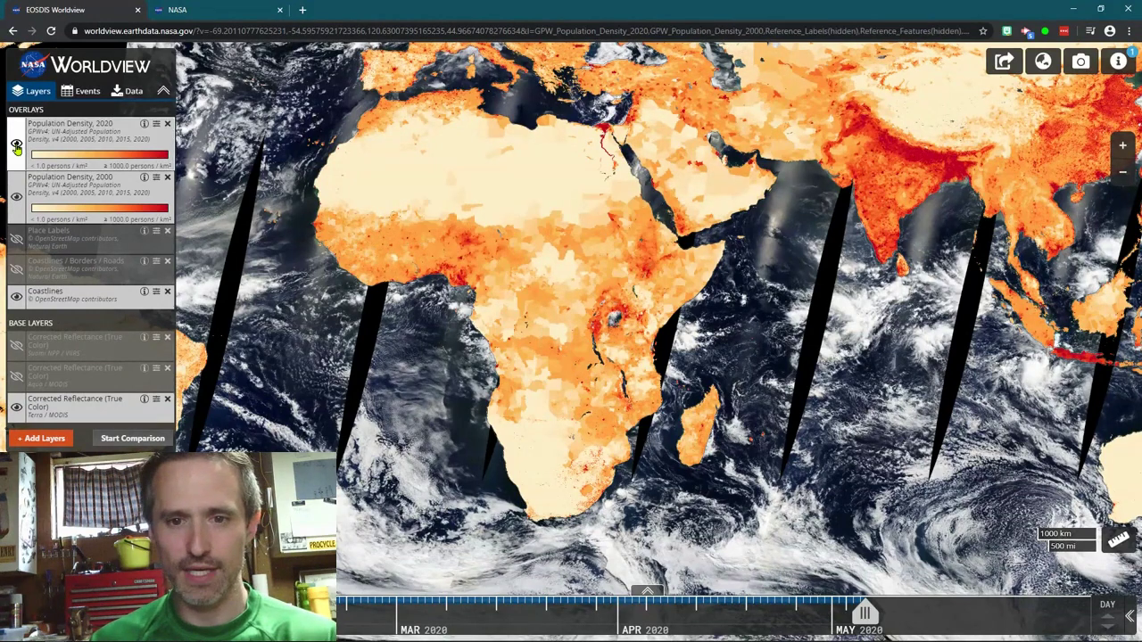
click(16, 147)
click(16, 147)
click(16, 148)
click(16, 147)
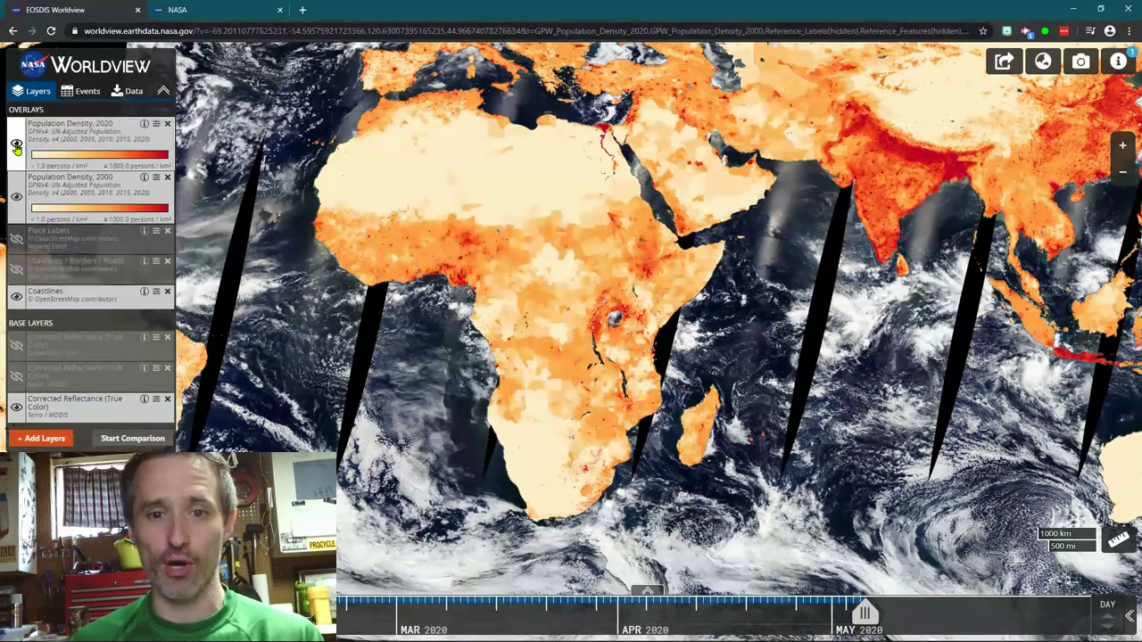
click(17, 147)
click(17, 147)
Compare 2000 and 2020 population density over North America by toggling the 2020 overlay, leaving it hidden.
drag(401, 176, 511, 289)
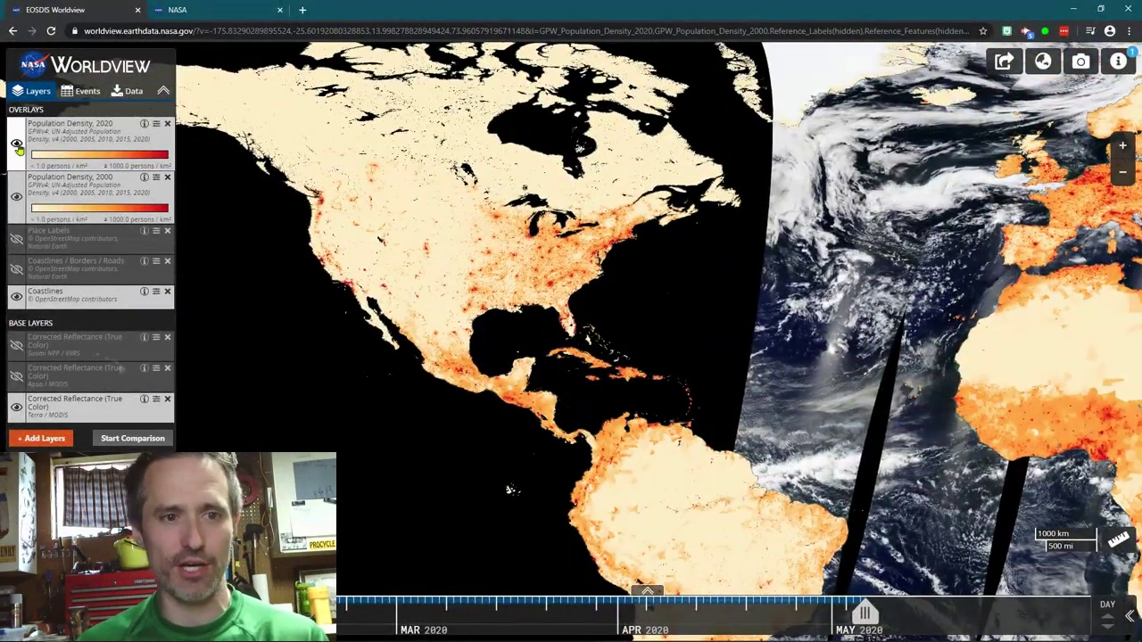
click(16, 148)
click(16, 147)
click(16, 147)
click(16, 147)
click(16, 147)
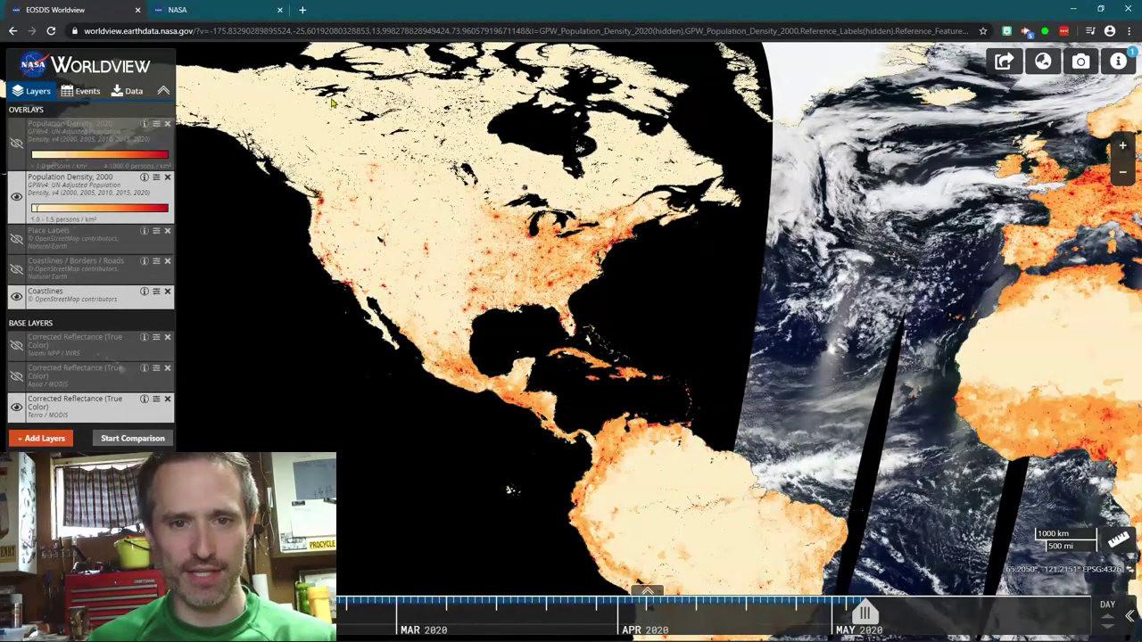
Show the Population Density, 2020 overlay again and inspect central and western Canada up close.
scroll(455, 197, up, 3)
scroll(455, 197, up, 2)
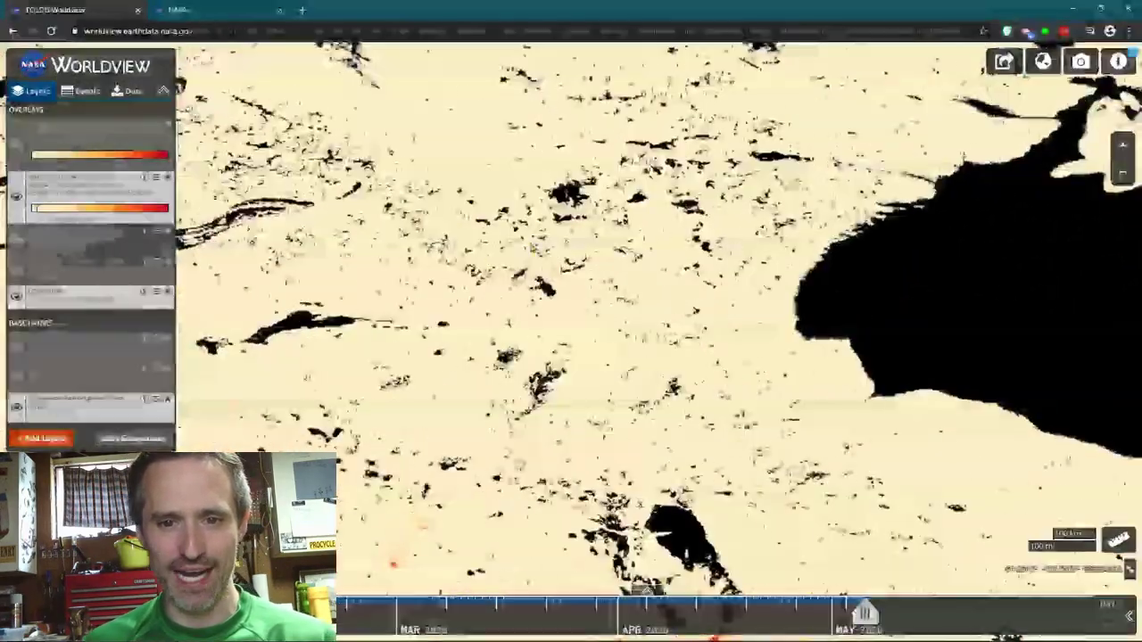
click(15, 158)
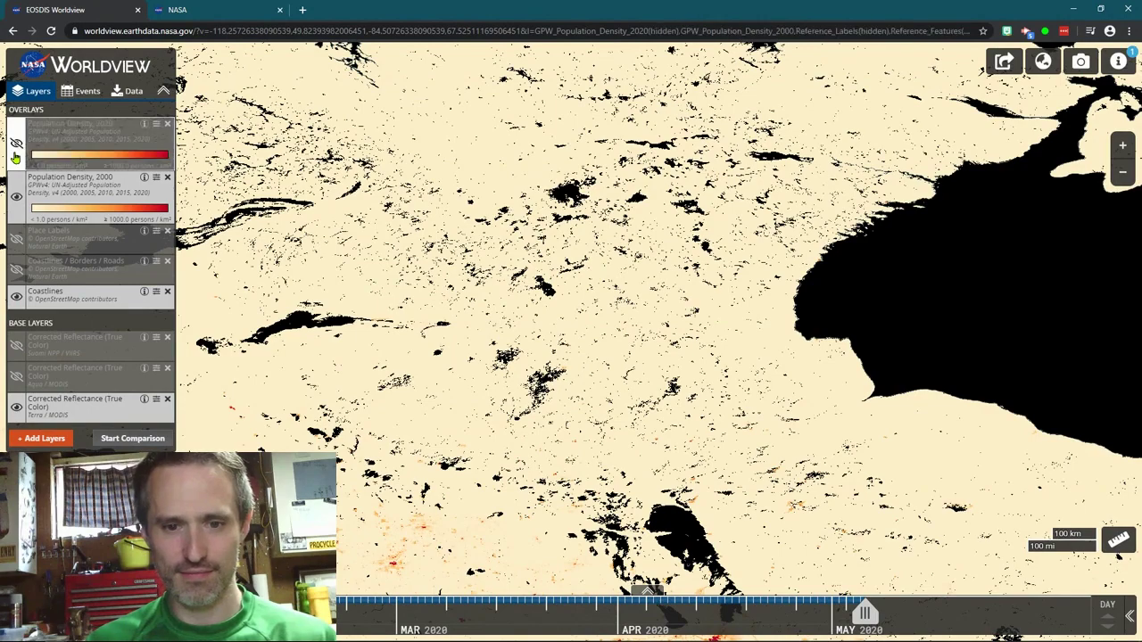
scroll(366, 250, down, 3)
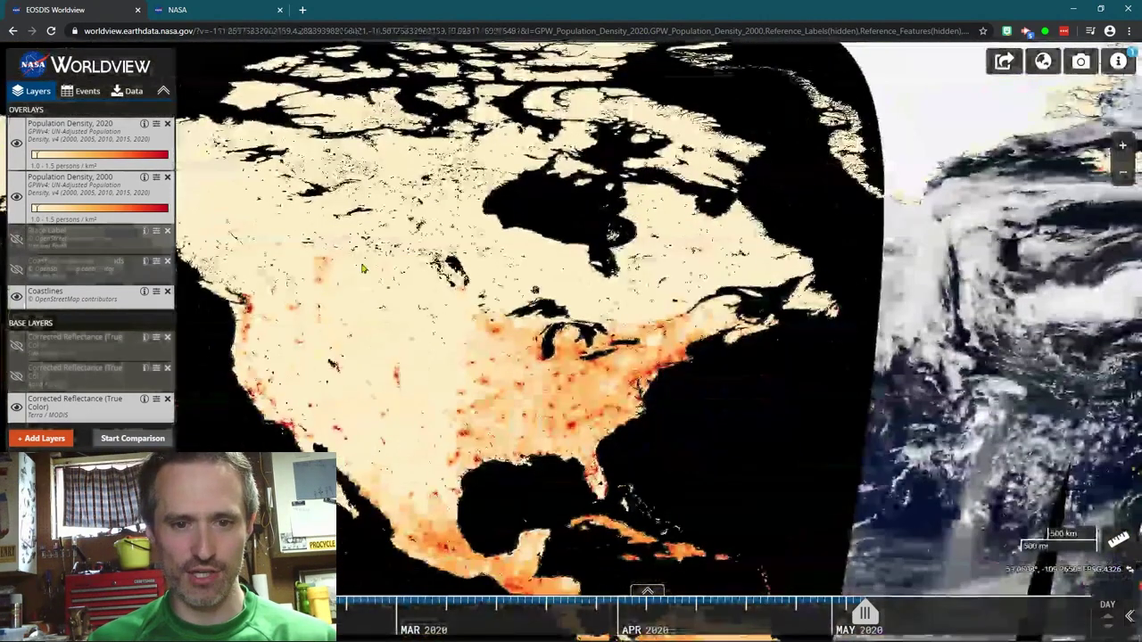
scroll(230, 244, up, 2)
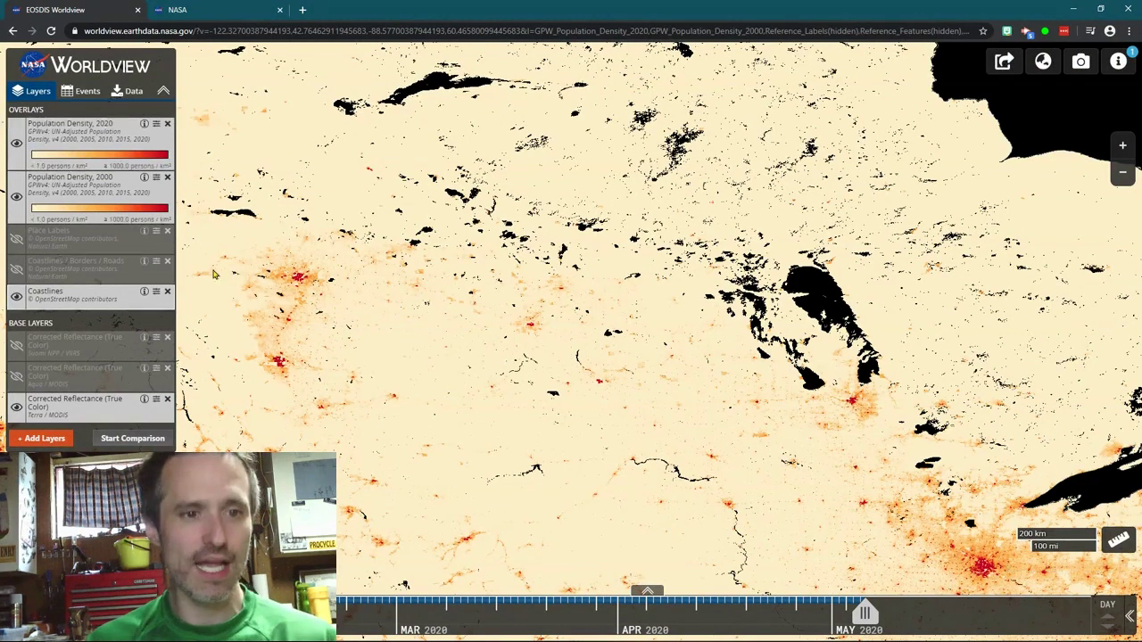
Remove the Population Density, 2000 and Population Density, 2020 overlays through the layer catalogue.
click(44, 438)
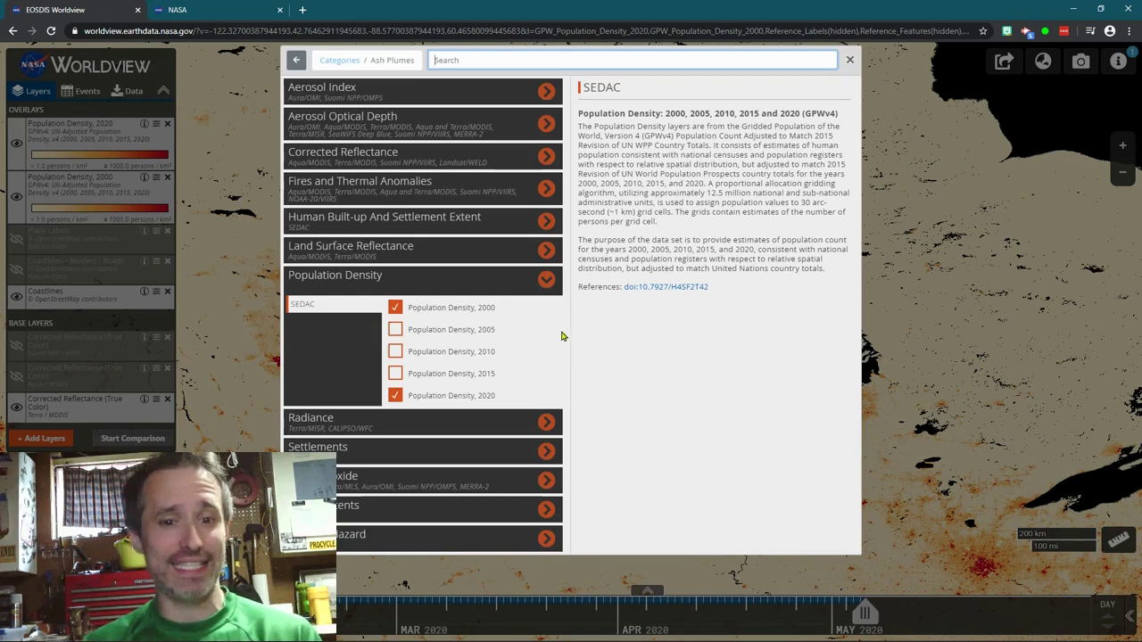
click(395, 307)
click(395, 395)
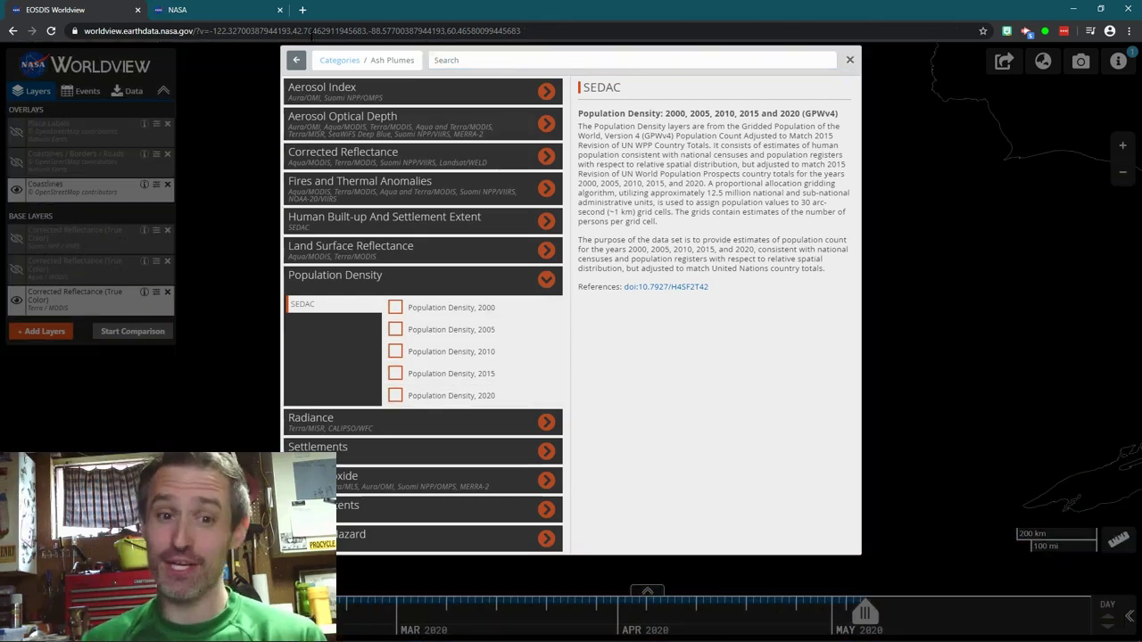
Add the Flood Hazard: Frequency and Distribution overlay from the Human Dimensions category under Science Disciplines, then return to the map.
click(295, 61)
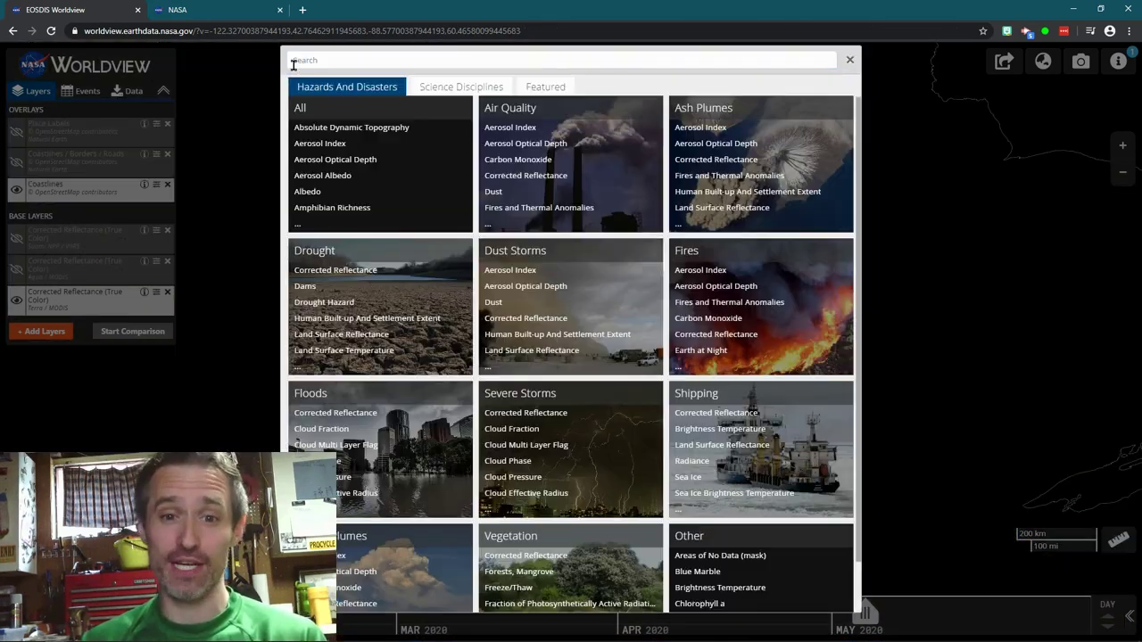
click(476, 89)
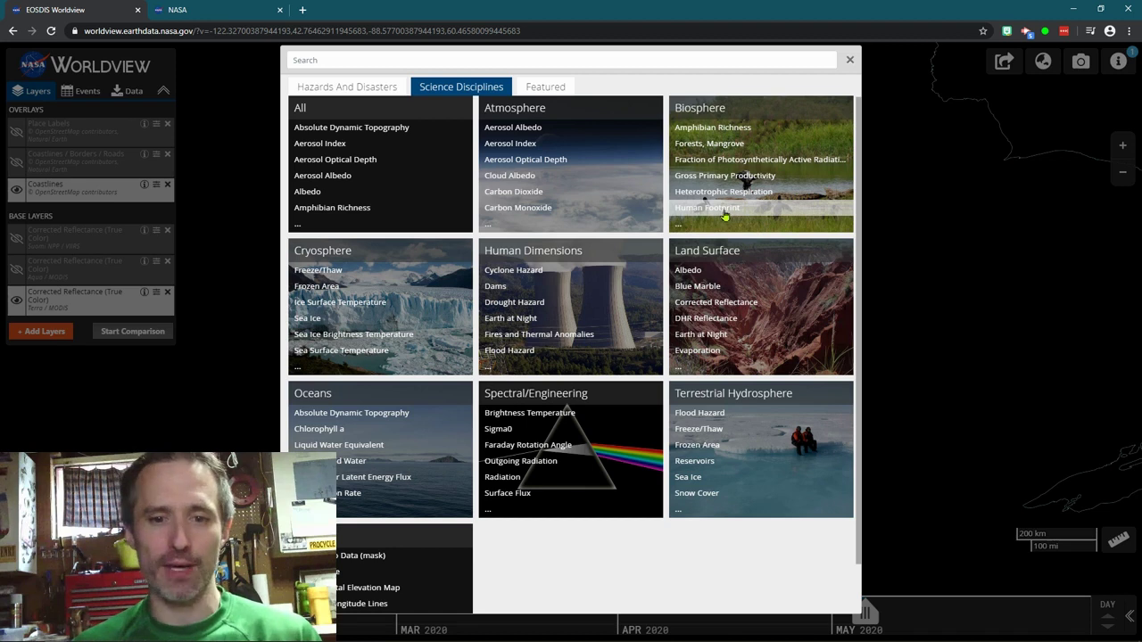
click(533, 354)
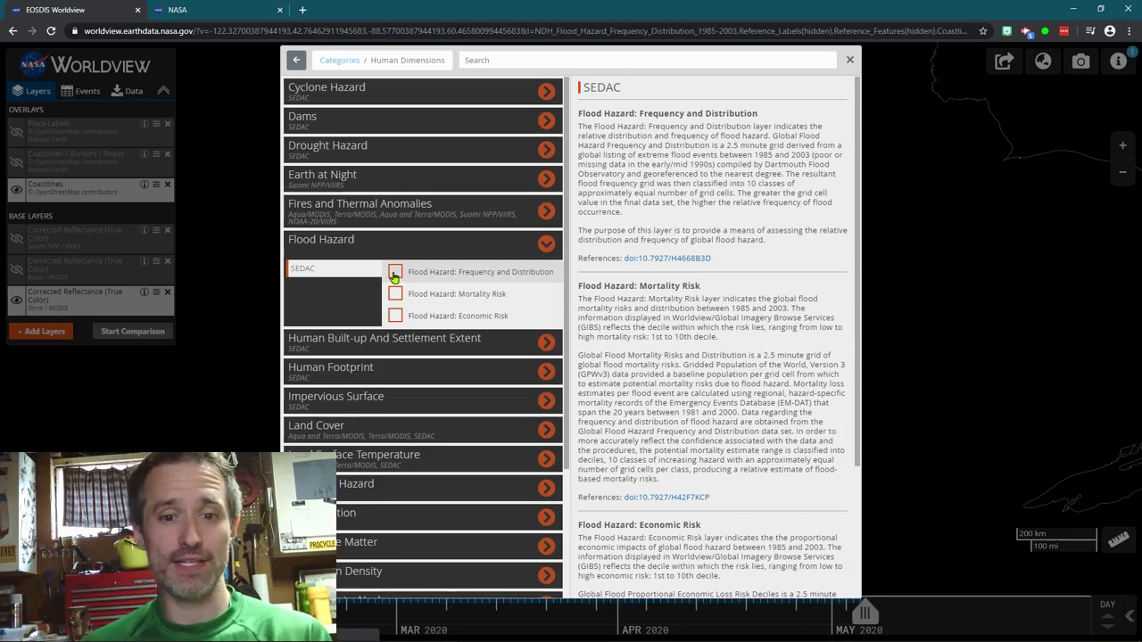
click(394, 273)
click(852, 62)
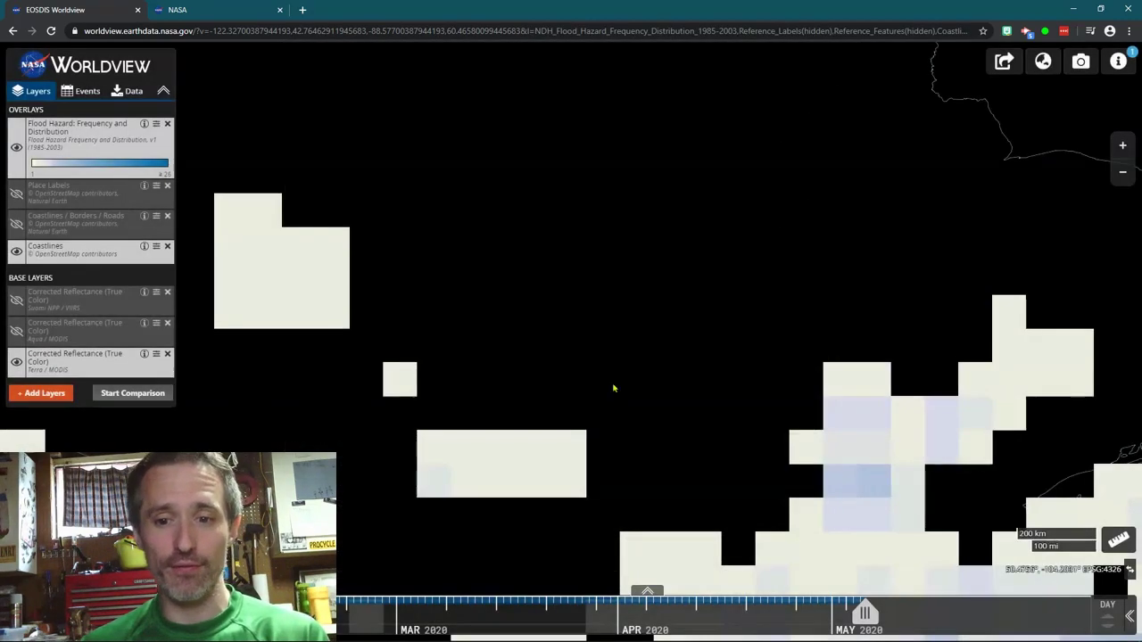
Examine flood hazard frequency across North America, including the south-central United States up close, and over Africa and Asia.
scroll(607, 388, up, 3)
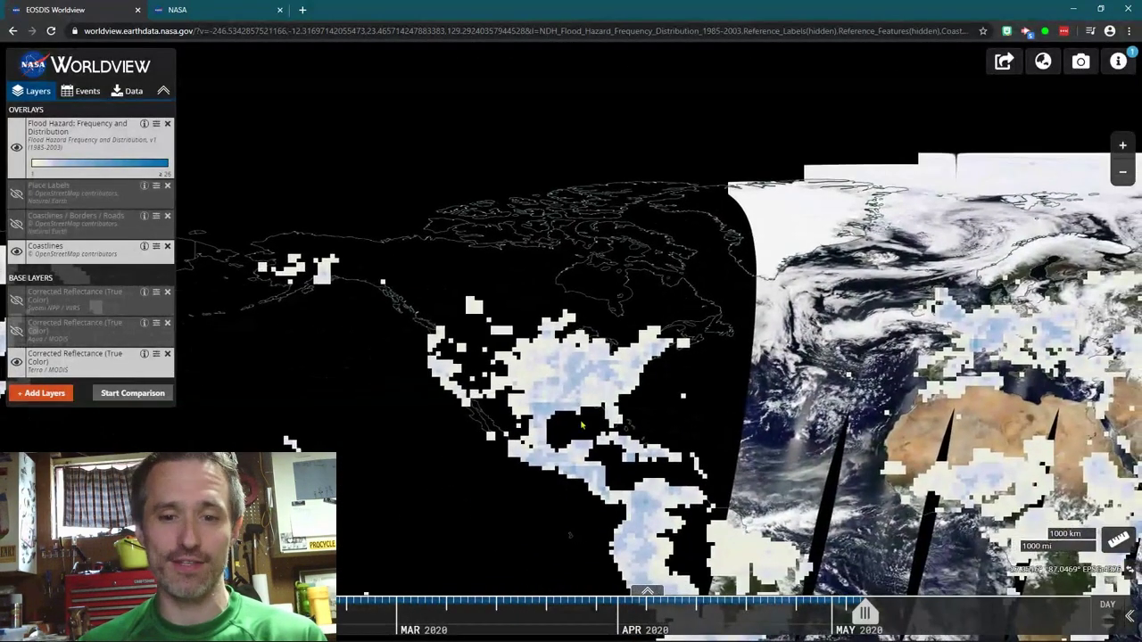
scroll(600, 386, up, 3)
scroll(578, 330, up, 3)
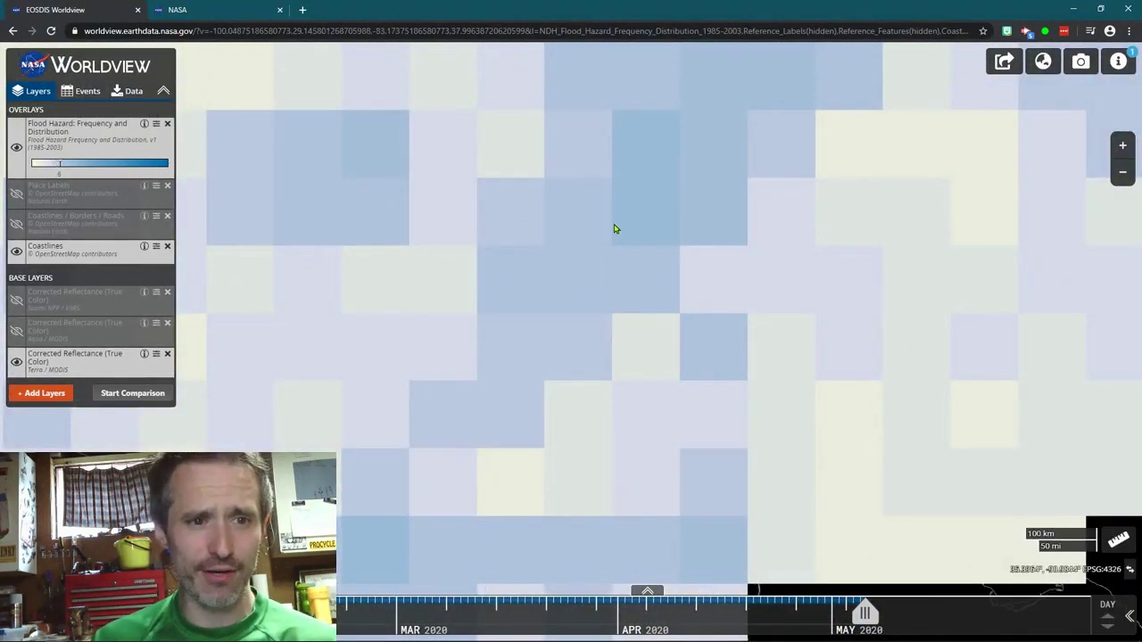
scroll(616, 232, up, 2)
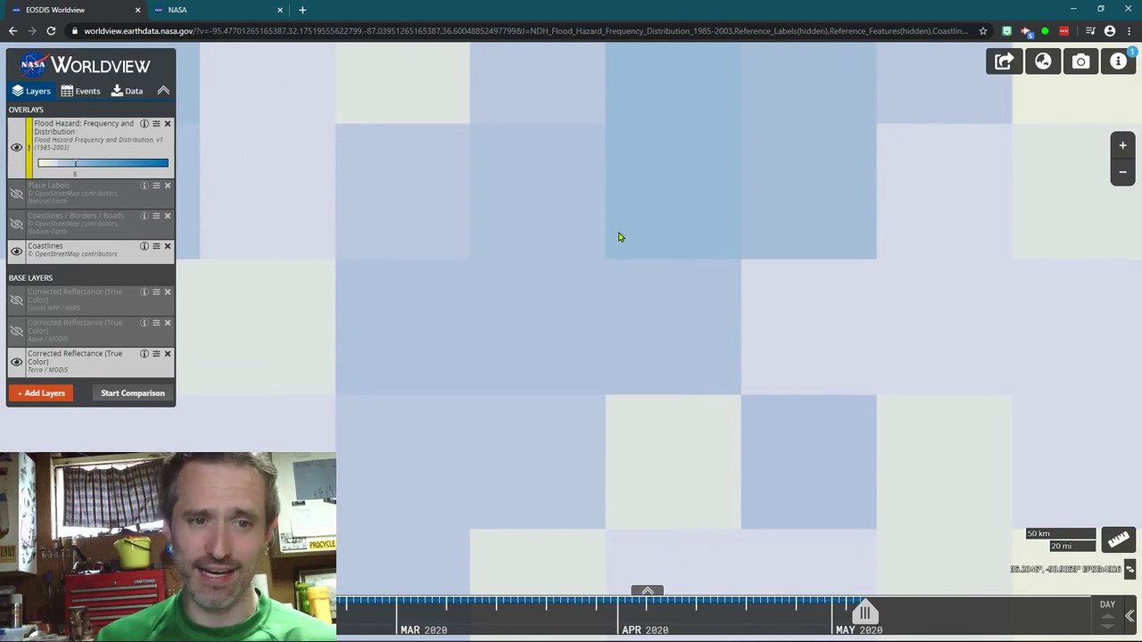
scroll(615, 267, down, 2)
scroll(606, 334, down, 3)
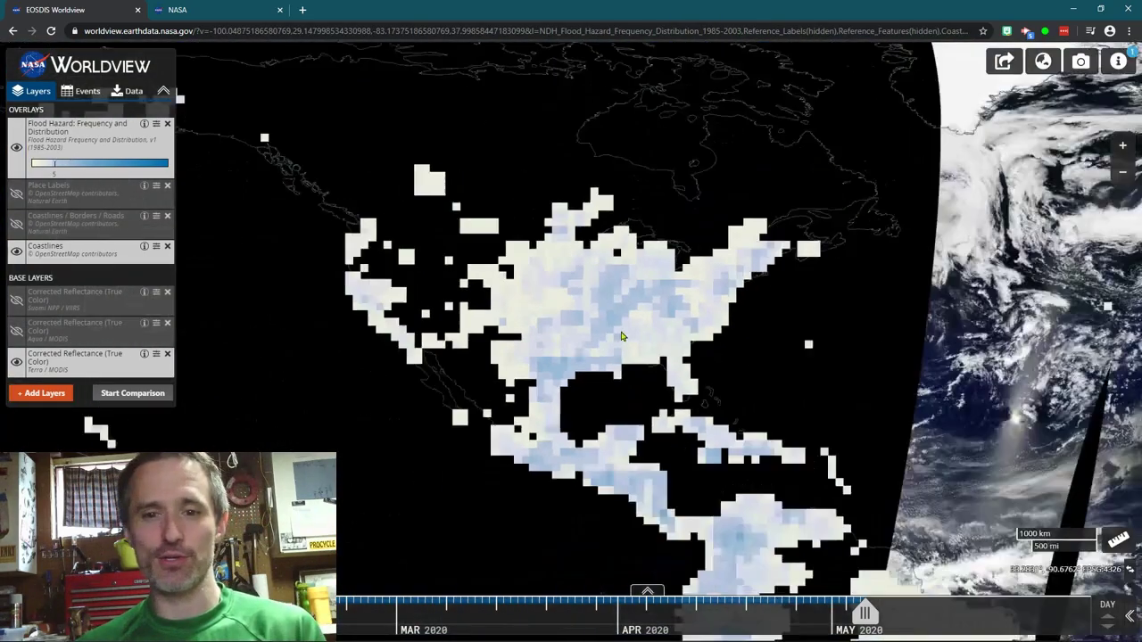
scroll(796, 386, up, 2)
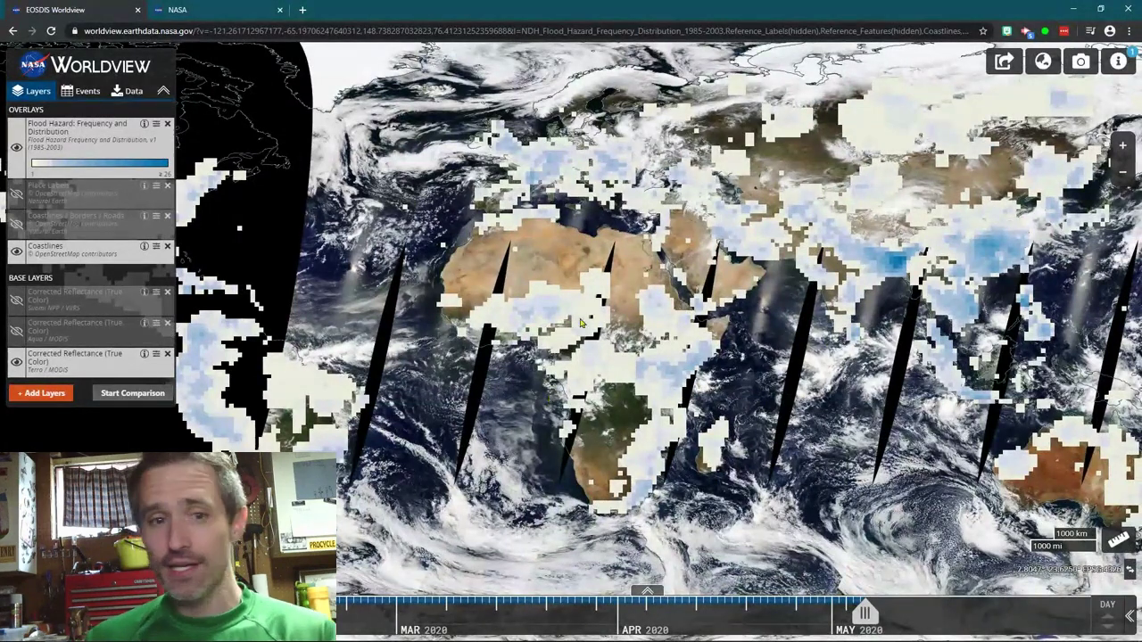
Reset Worldview to its default state and browse the older stories in the welcome list.
click(107, 75)
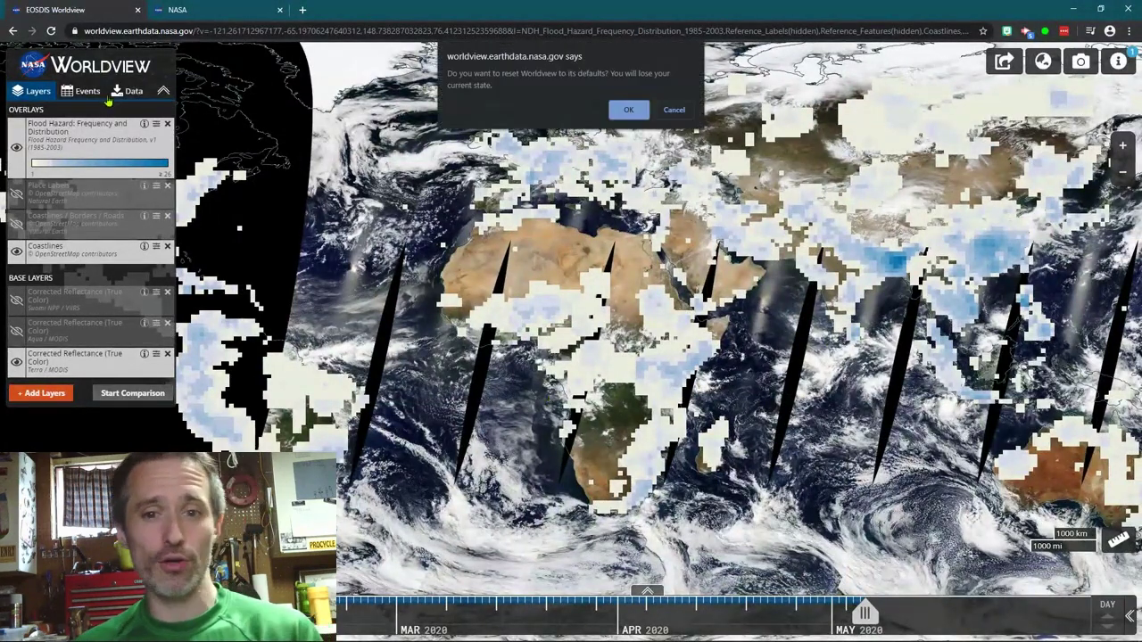
click(623, 113)
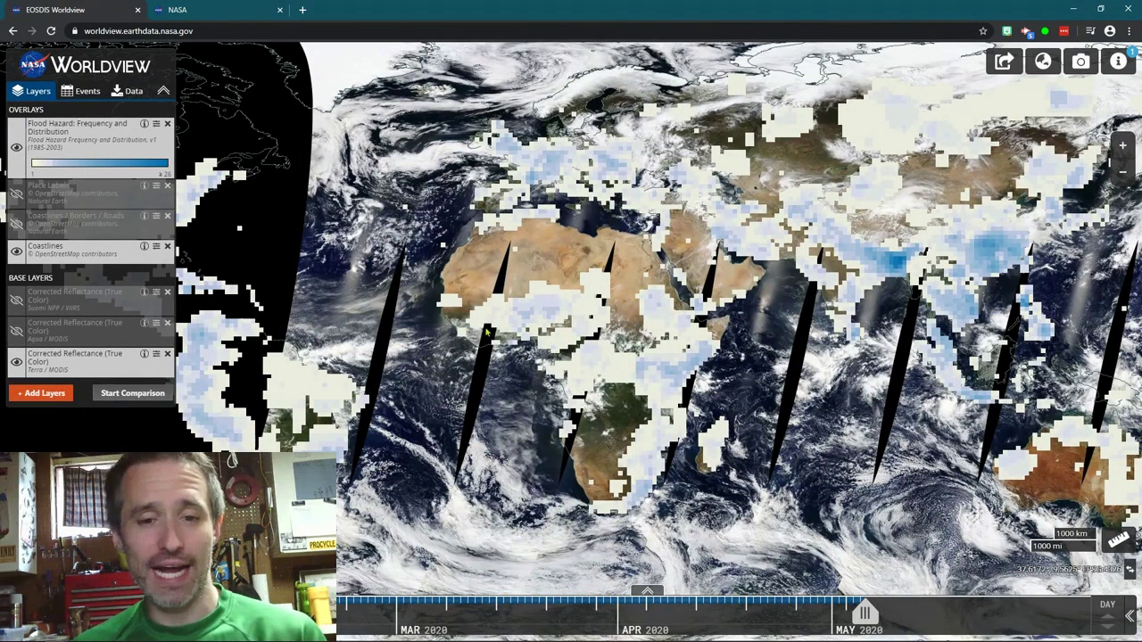
scroll(605, 438, down, 2)
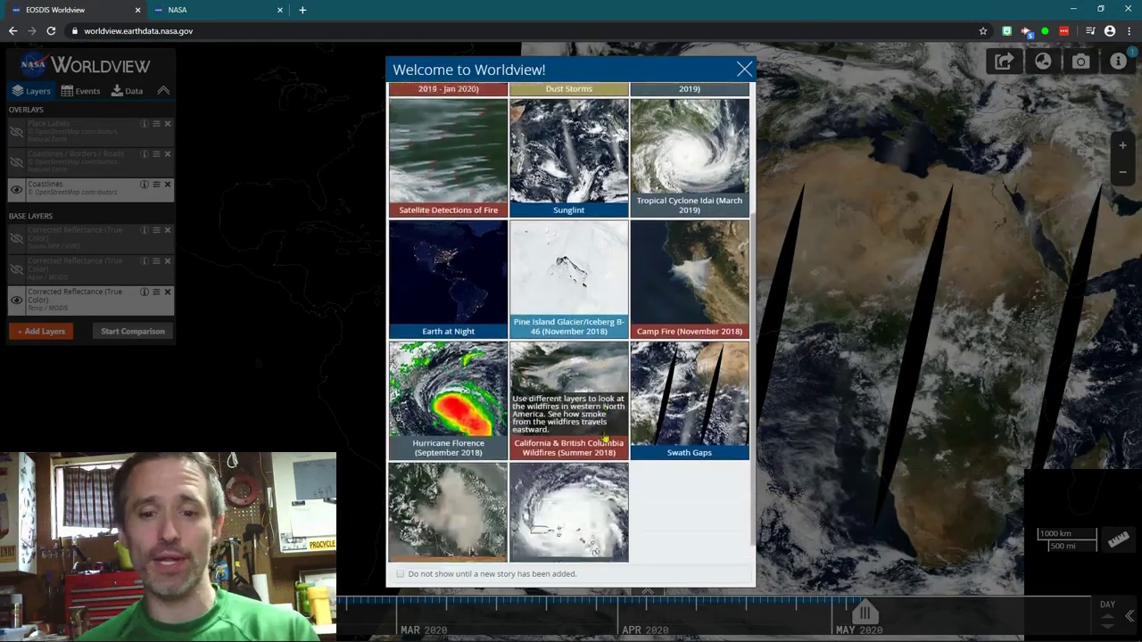